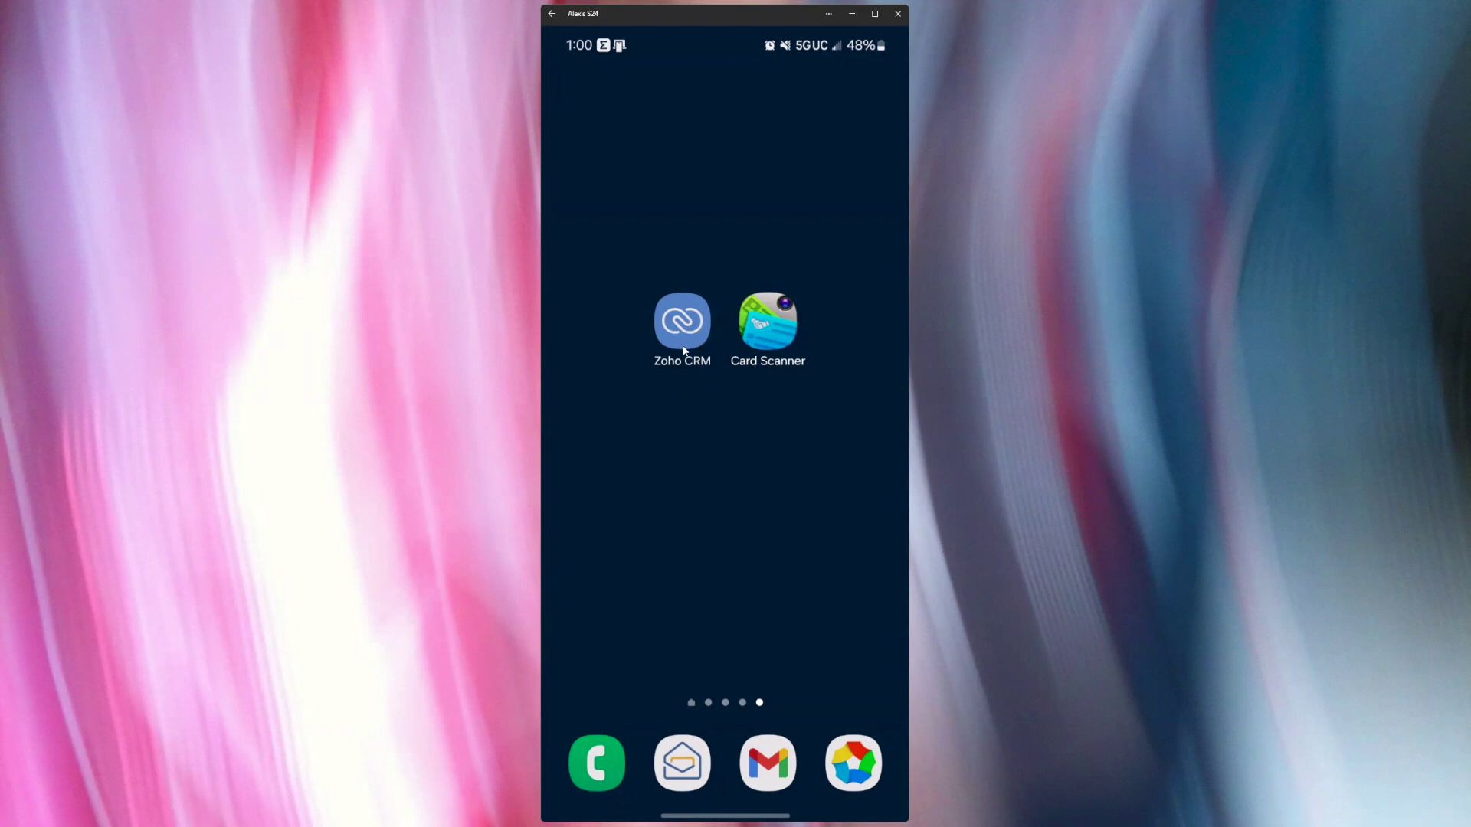
Step: Launch the card scanner, toggle manual capture and back to automatic, and view the empty contacts list
{"action": "left_click", "coordinate": [763, 326]}
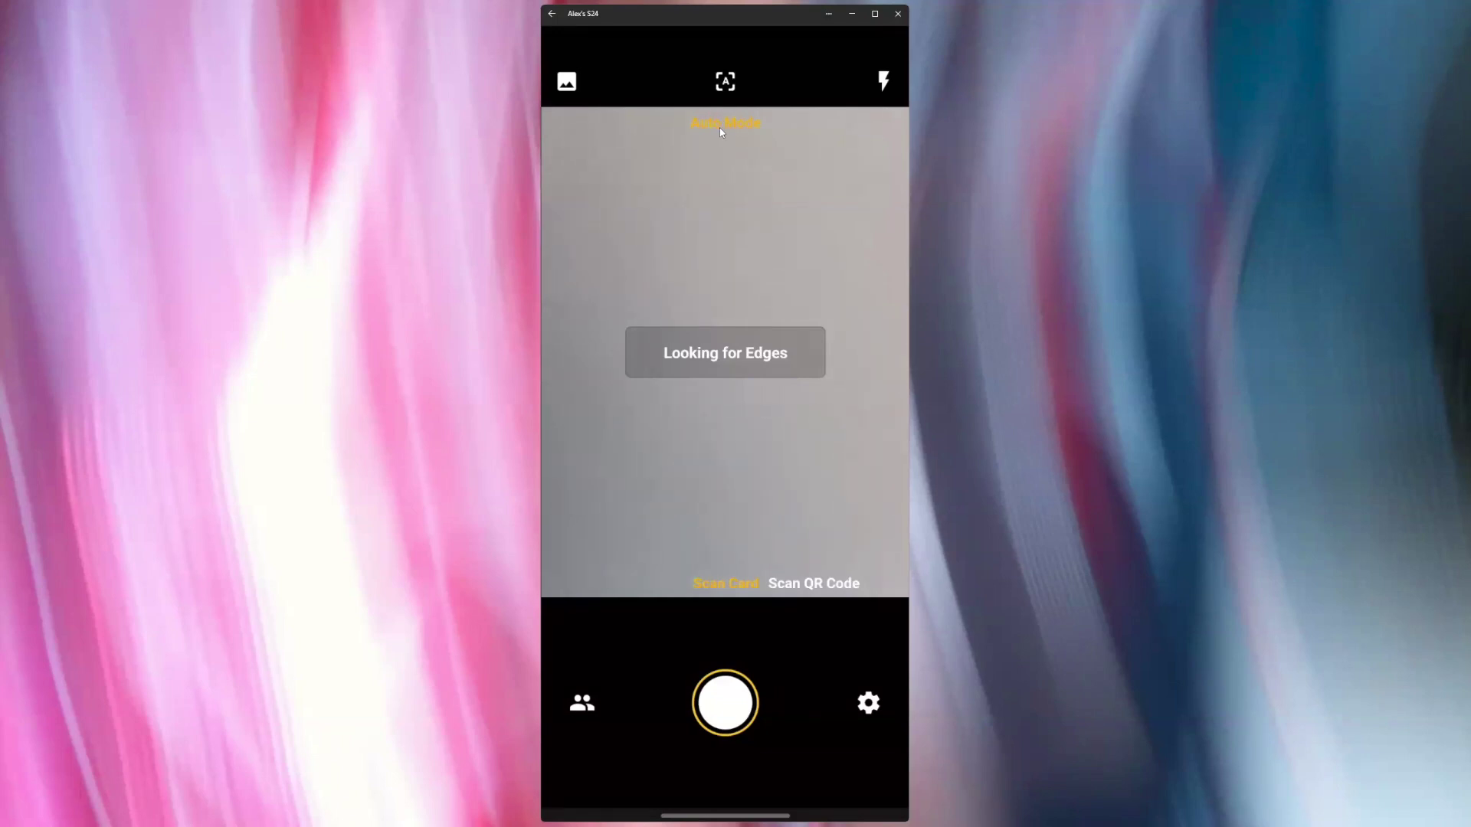
{"action": "left_click", "coordinate": [725, 85]}
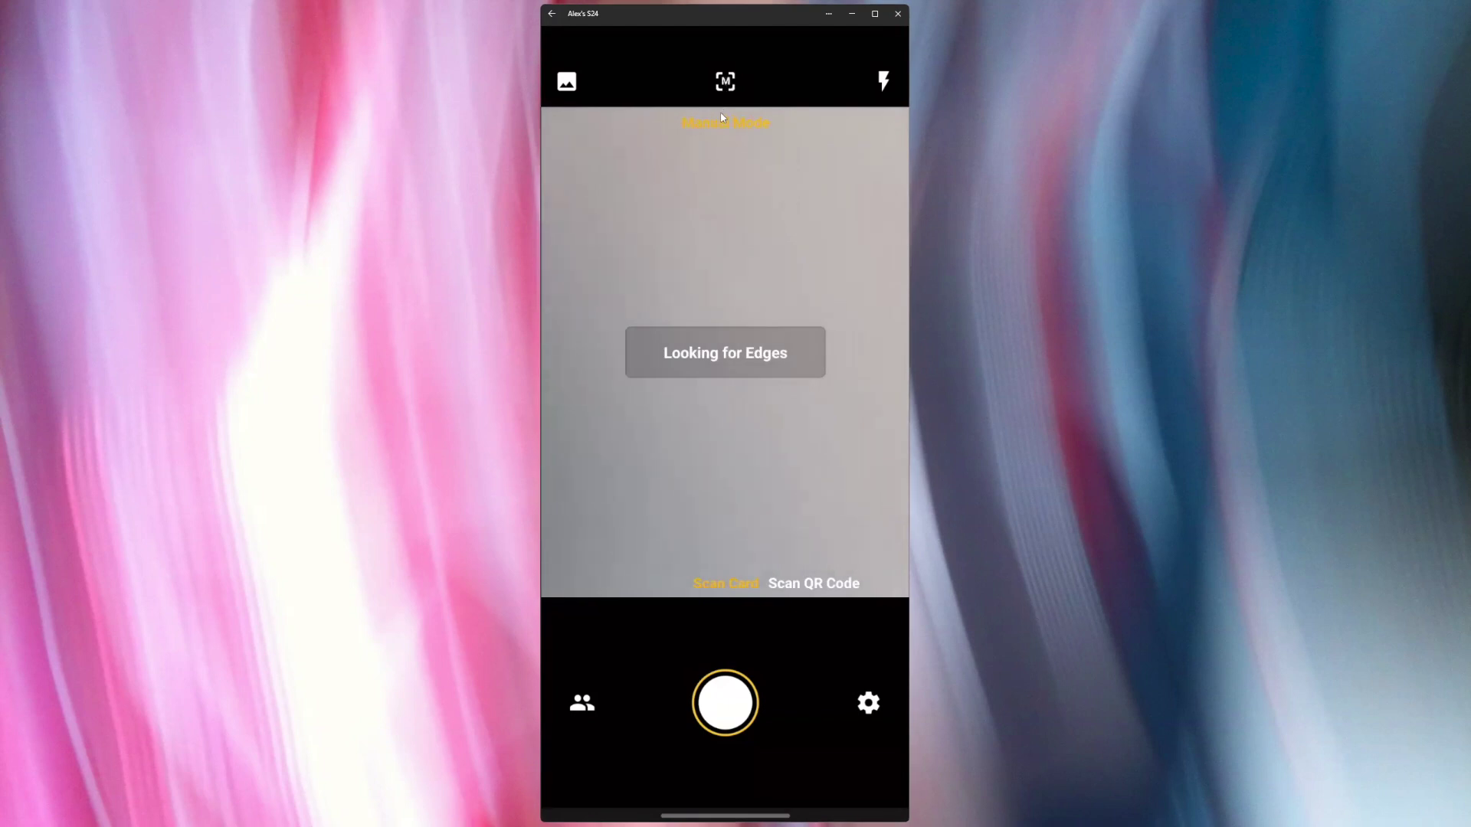
{"action": "left_click", "coordinate": [726, 87]}
{"action": "left_click", "coordinate": [581, 704]}
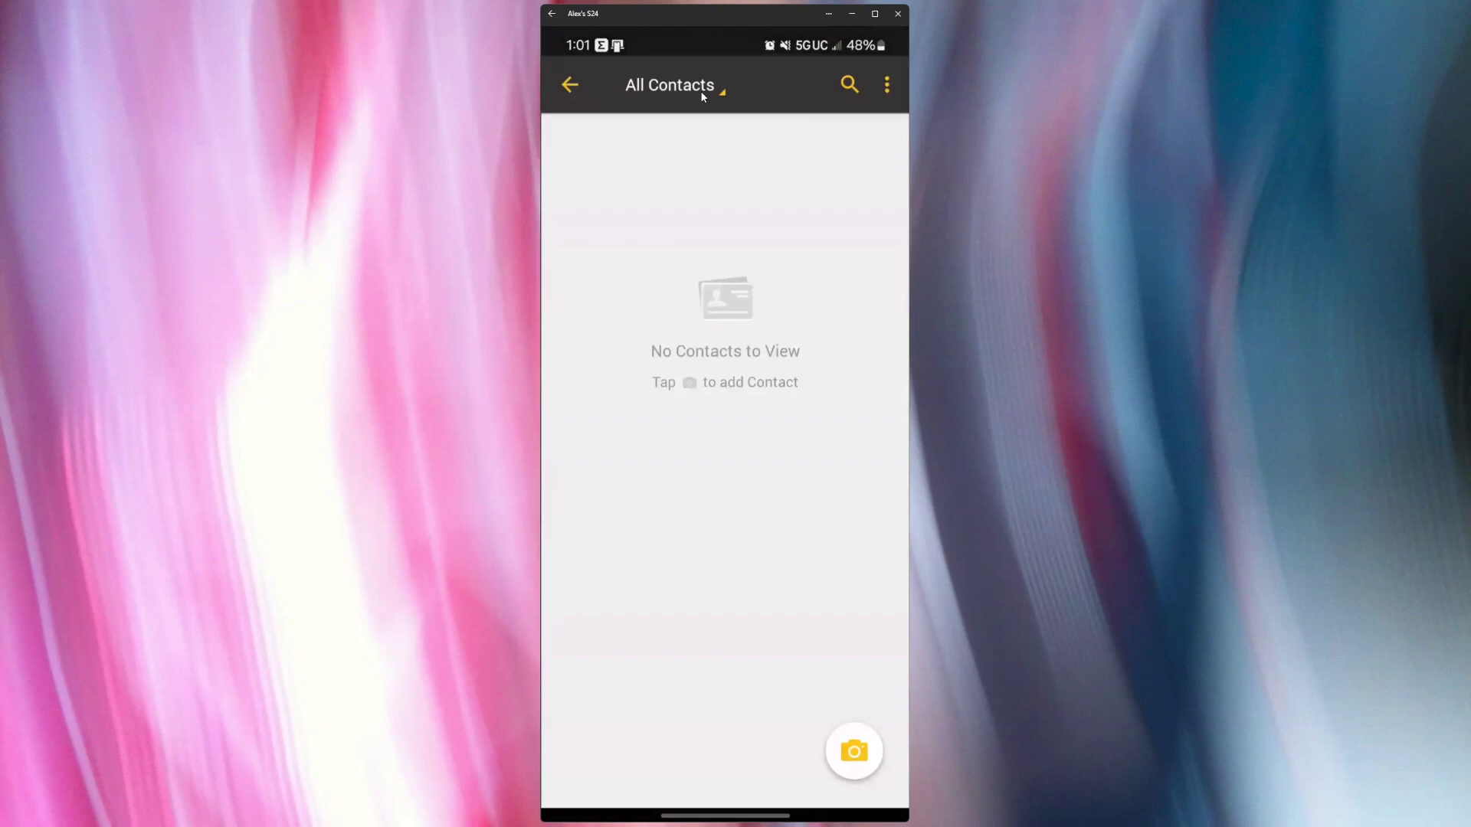
{"action": "left_click", "coordinate": [565, 86]}
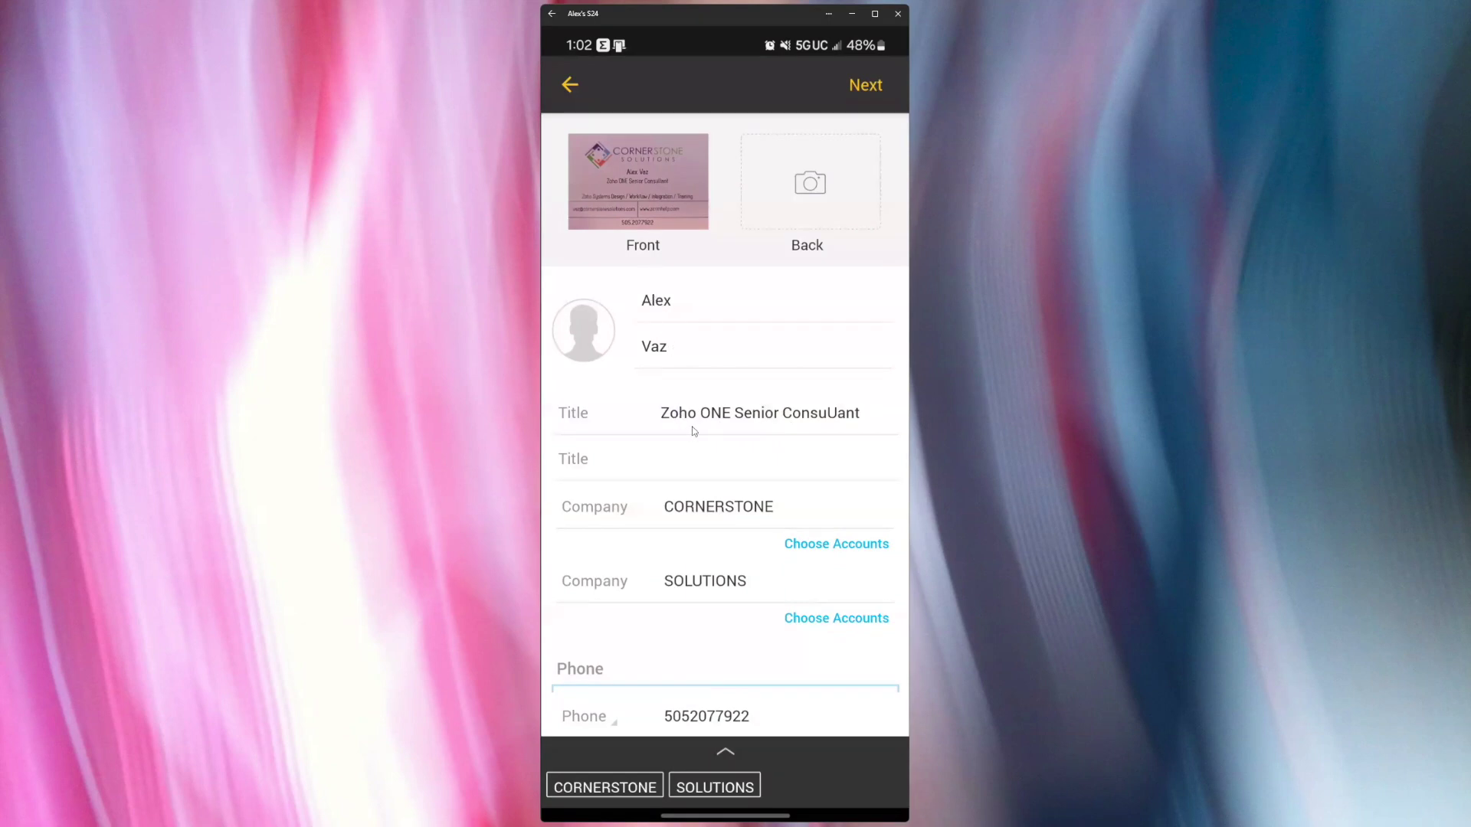
Step: Open the scanned job title field for editing
{"action": "left_click", "coordinate": [829, 415]}
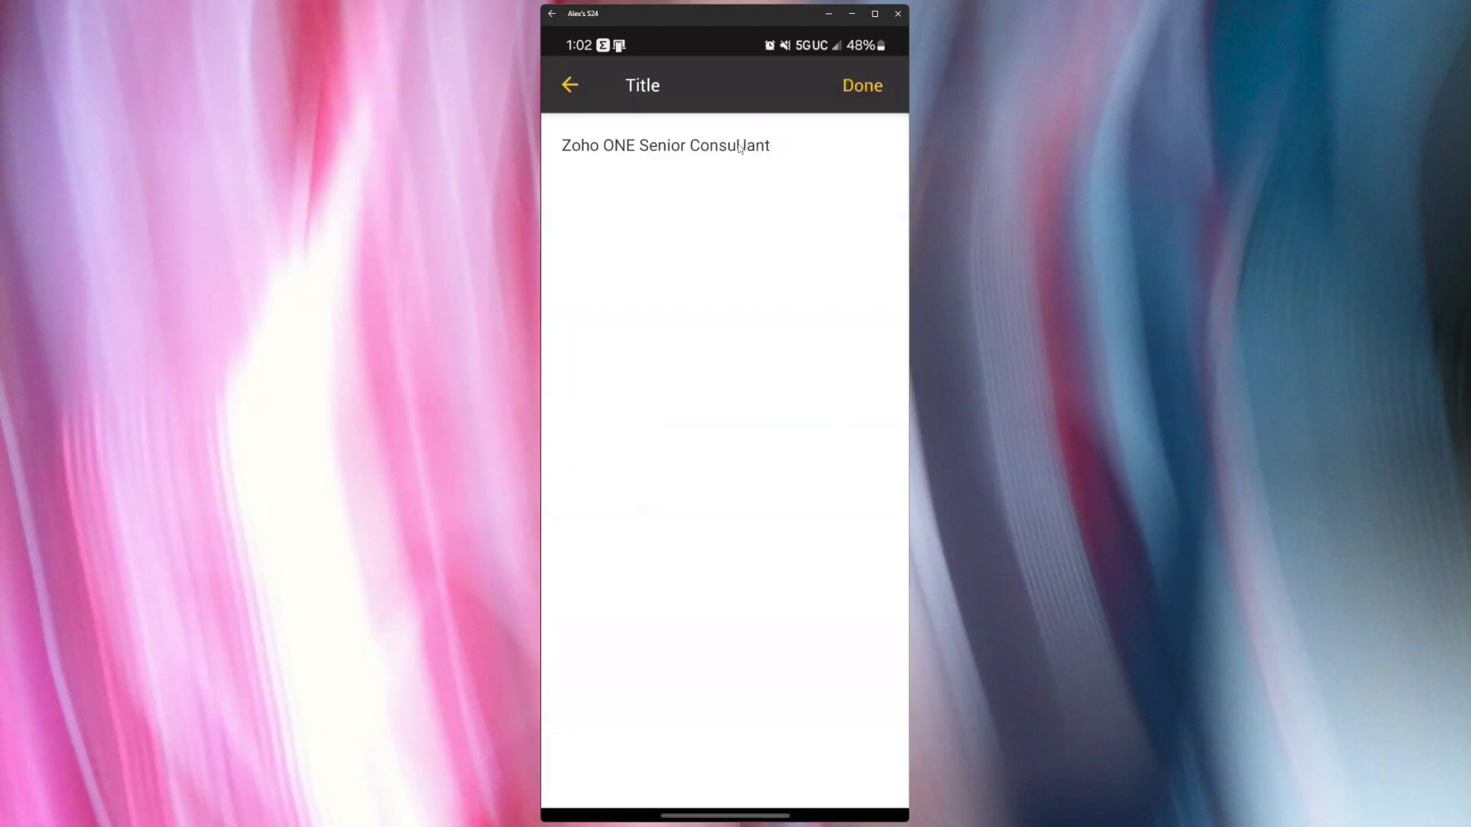
Step: Confirm the corrected job title 'Consultant' and move down to the email fields
{"action": "left_click", "coordinate": [745, 150]}
{"action": "left_click", "coordinate": [863, 85]}
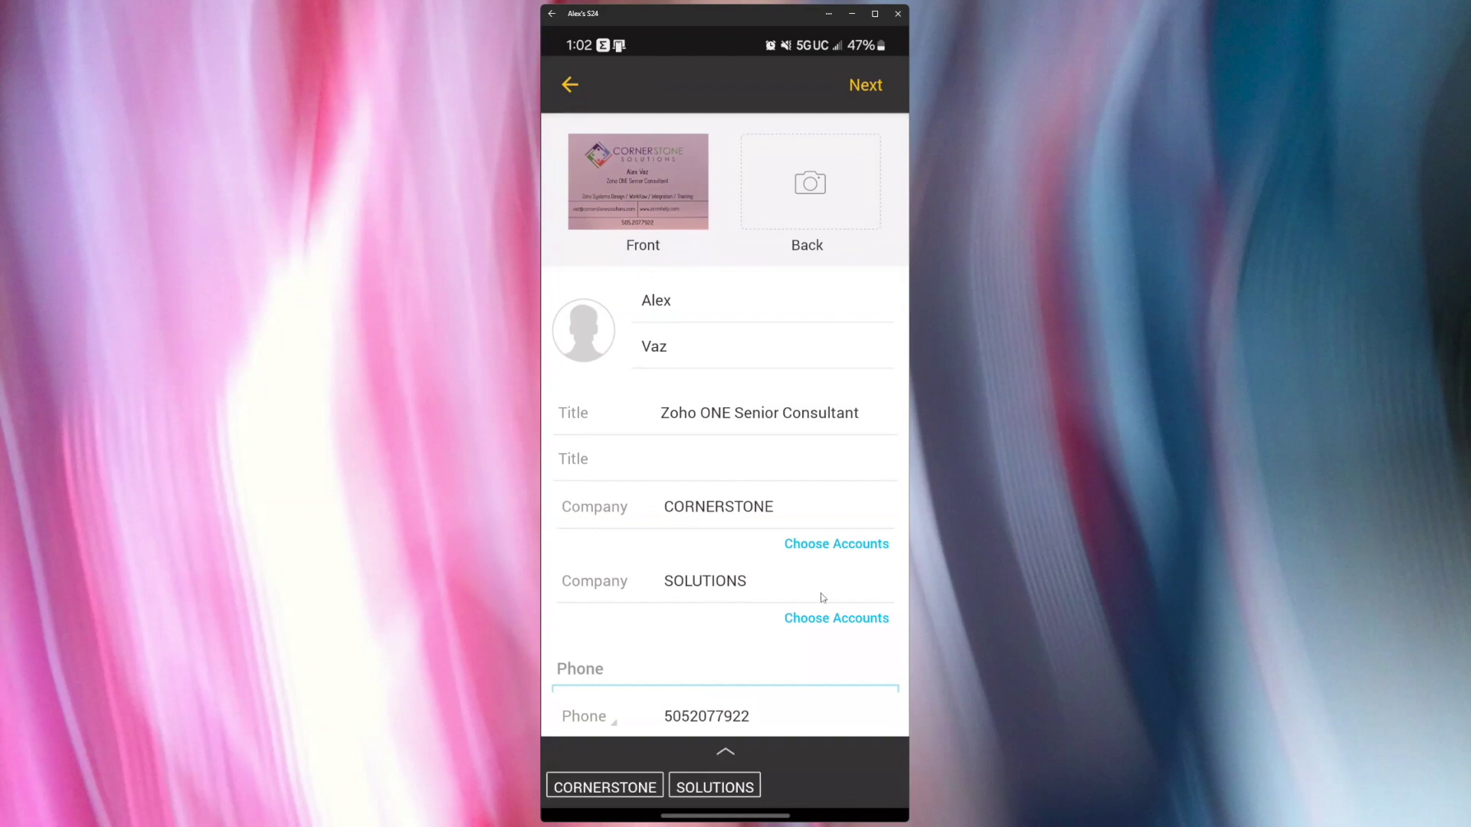
{"action": "scroll", "coordinate": [721, 619], "scroll_direction": "down", "scroll_amount": 1}
{"action": "scroll", "coordinate": [721, 619], "scroll_direction": "down", "scroll_amount": 2}
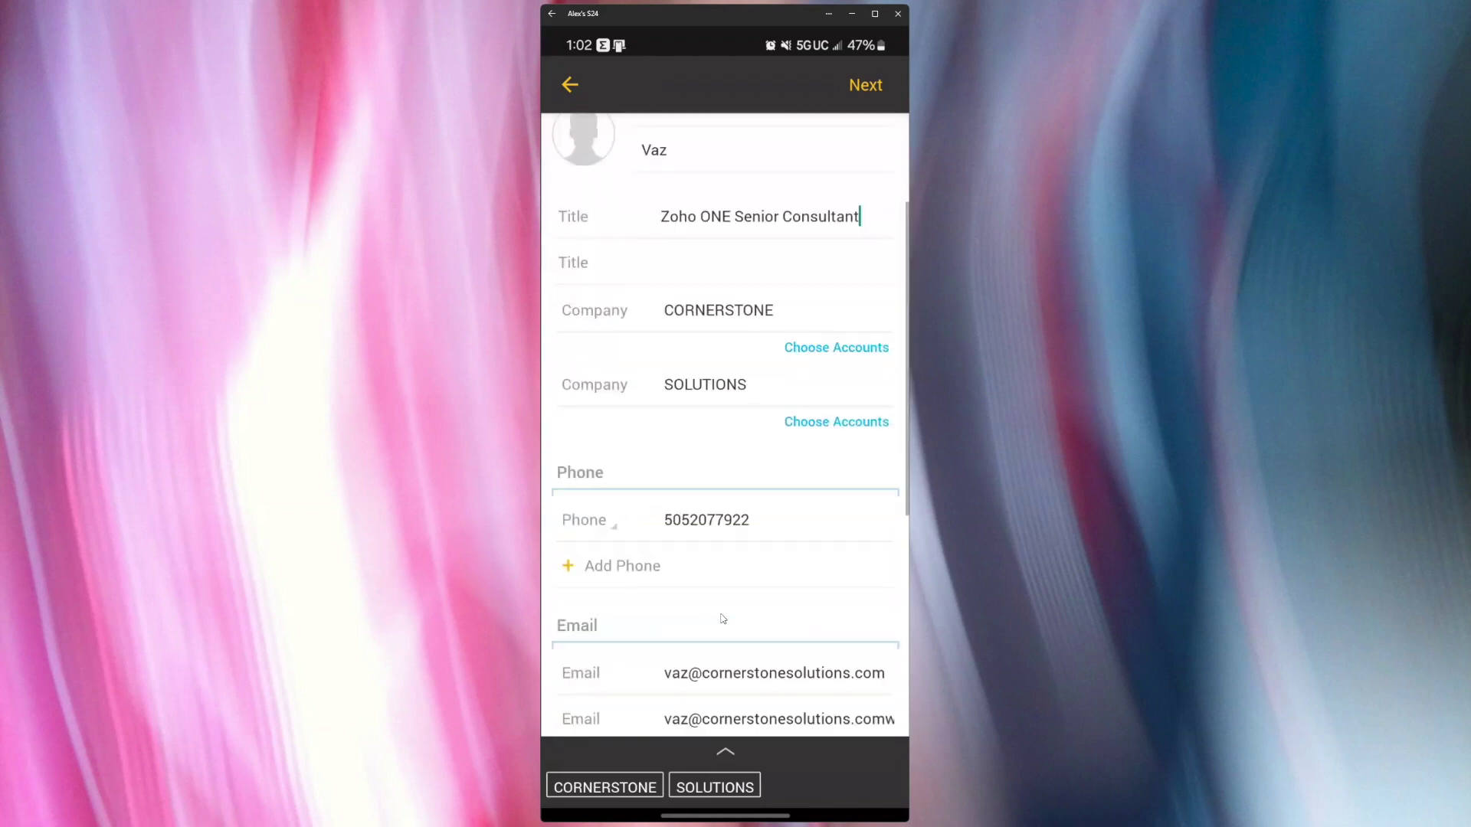
{"action": "scroll", "coordinate": [729, 565], "scroll_direction": "down", "scroll_amount": 1}
{"action": "scroll", "coordinate": [734, 536], "scroll_direction": "down", "scroll_amount": 1}
{"action": "scroll", "coordinate": [734, 536], "scroll_direction": "down", "scroll_amount": 1}
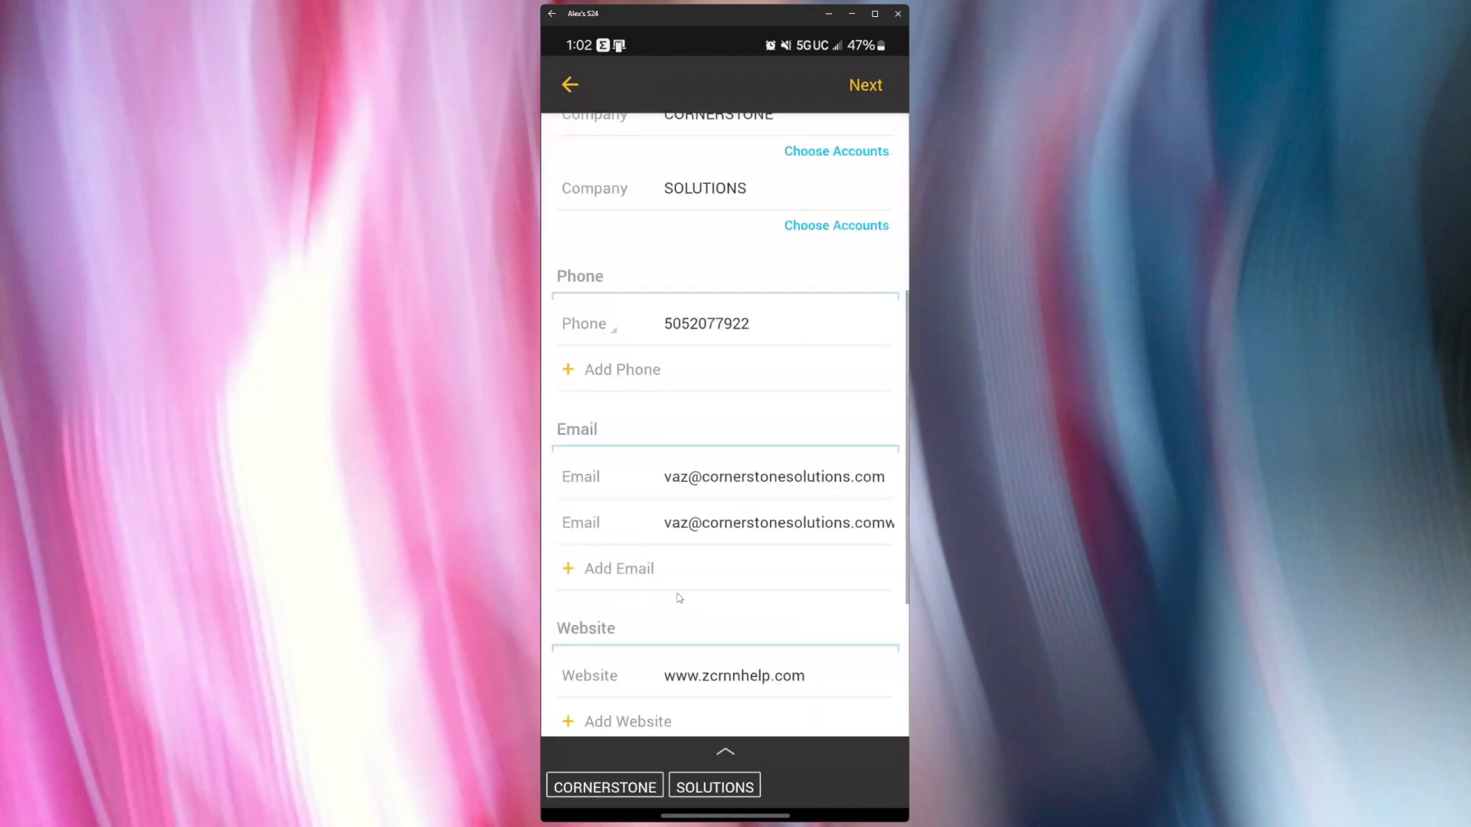
Step: Empty the second email entry that merged the address with the website
{"action": "left_click", "coordinate": [777, 522]}
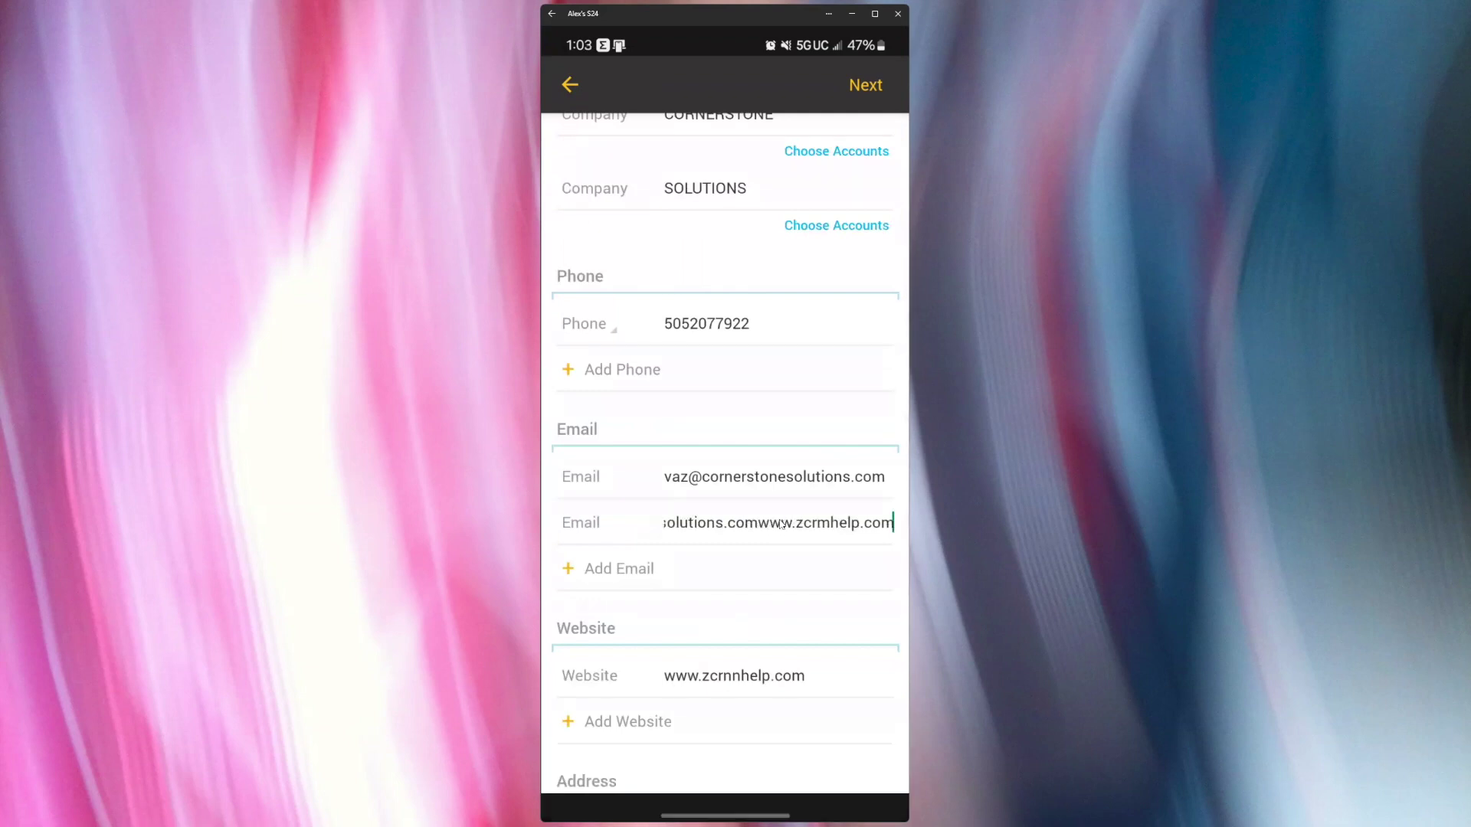
{"action": "left_click_drag", "start_coordinate": [669, 173], "coordinate": [557, 139]}
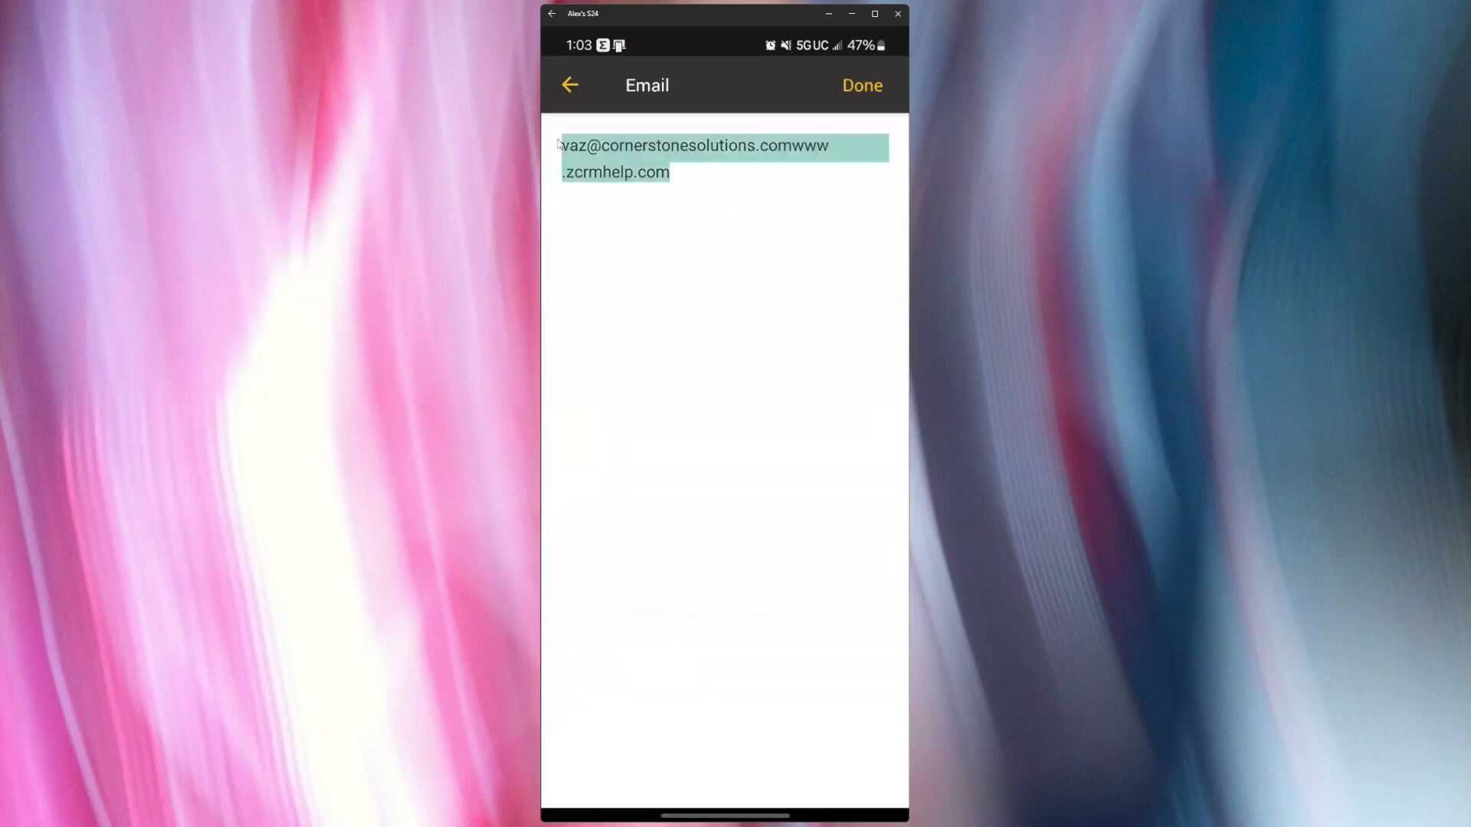
{"action": "key", "text": "BackSpace"}
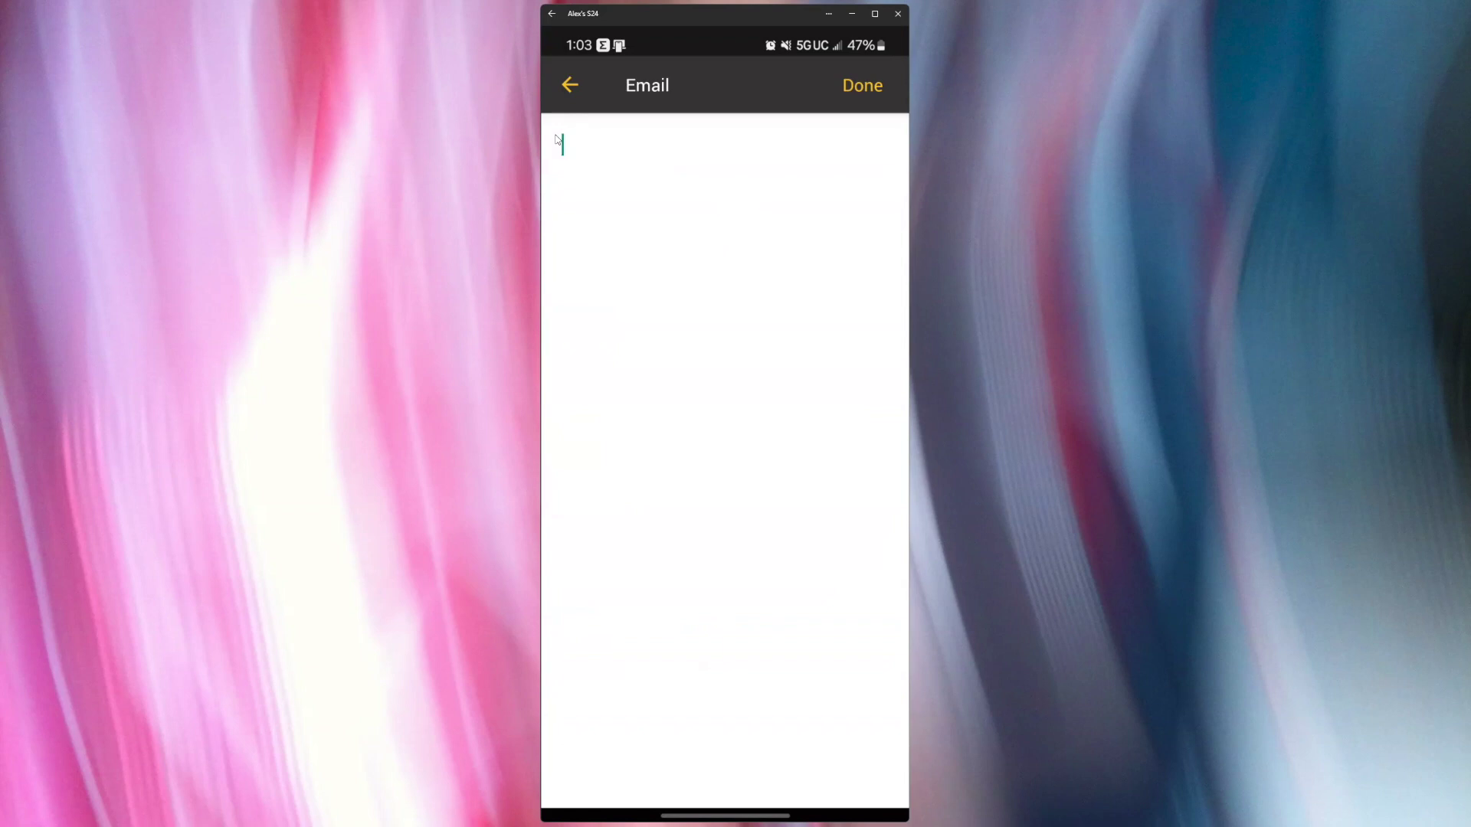
{"action": "left_click", "coordinate": [852, 91]}
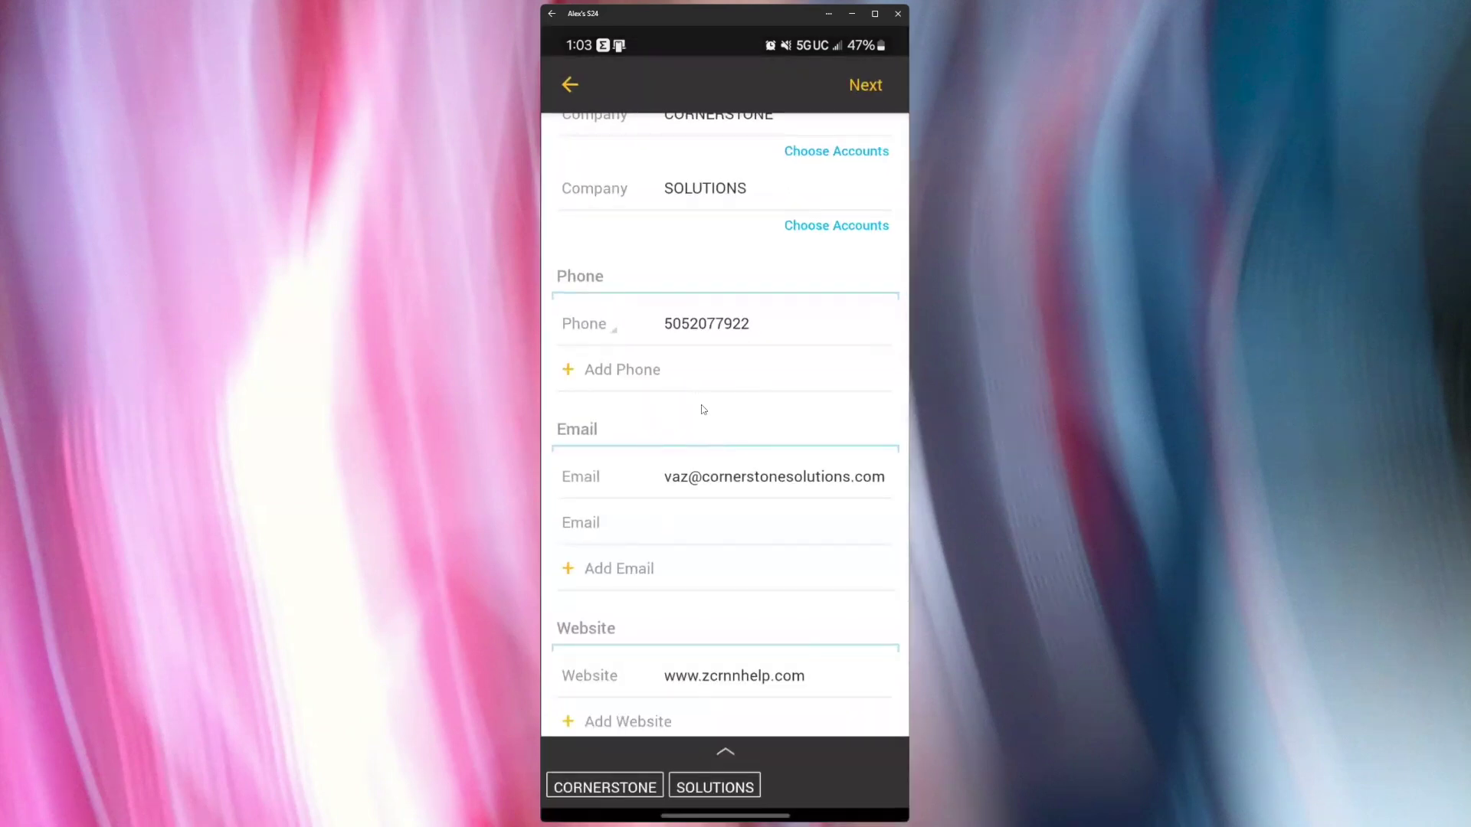
{"action": "scroll", "coordinate": [703, 409], "scroll_direction": "up", "scroll_amount": 3}
{"action": "scroll", "coordinate": [701, 399], "scroll_direction": "up", "scroll_amount": 3}
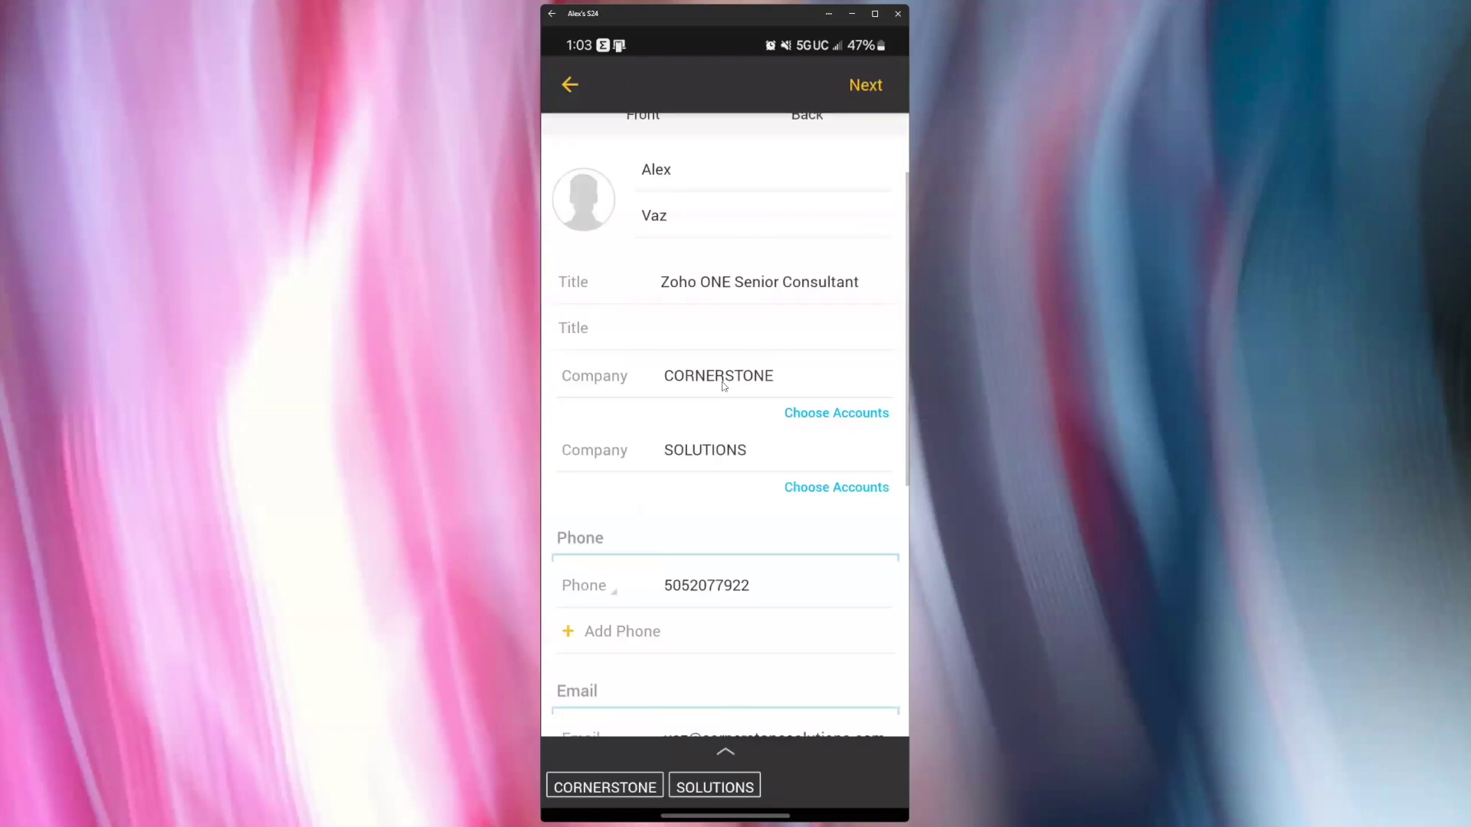
{"action": "scroll", "coordinate": [695, 388], "scroll_direction": "up", "scroll_amount": 2}
{"action": "scroll", "coordinate": [696, 387], "scroll_direction": "up", "scroll_amount": 1}
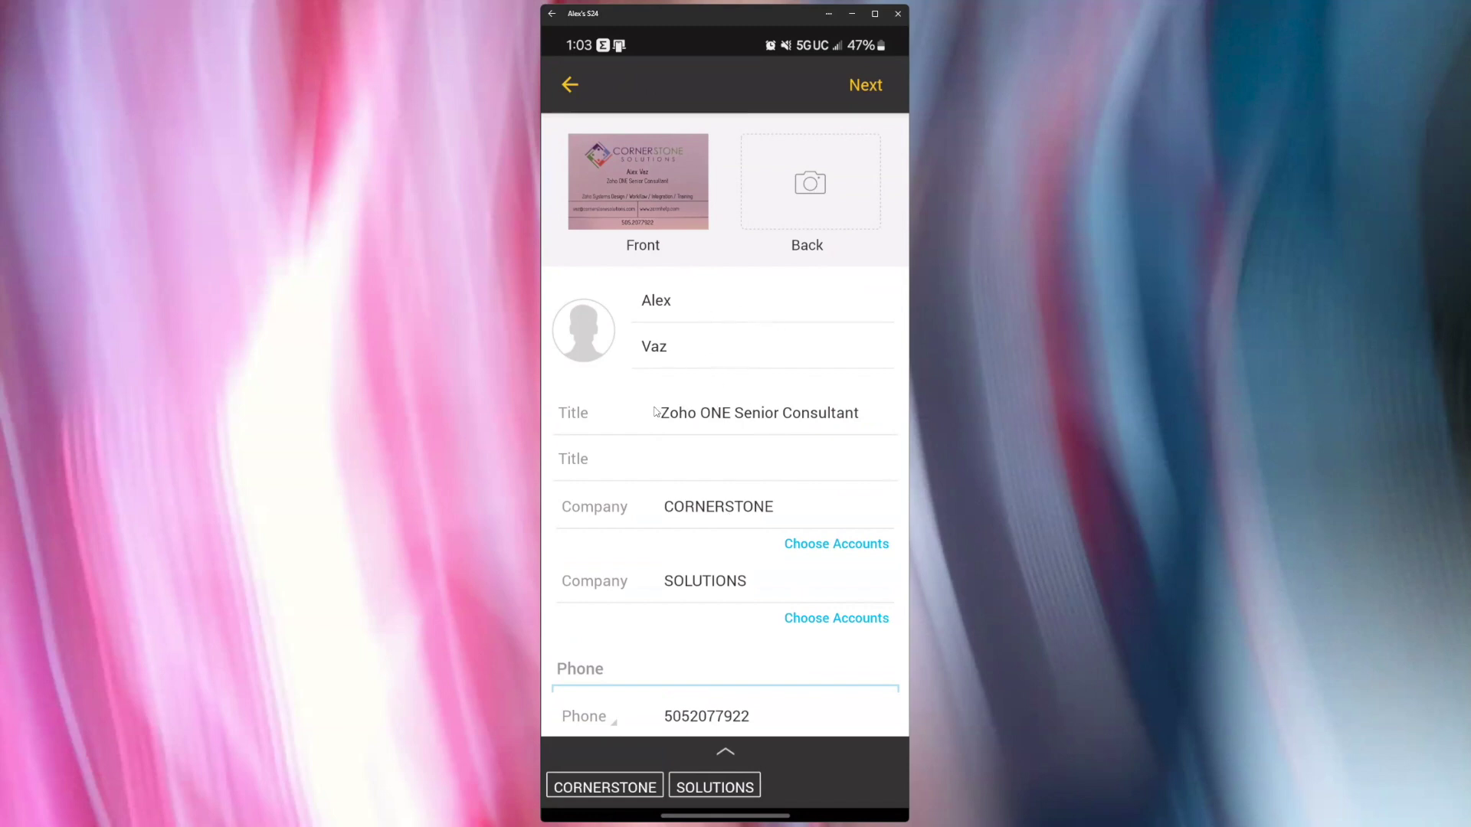
{"action": "scroll", "coordinate": [657, 408], "scroll_direction": "down", "scroll_amount": 2}
{"action": "scroll", "coordinate": [856, 138], "scroll_direction": "up", "scroll_amount": 2}
Step: Save the card as a Zoho CRM Lead and bring up the CRM leads list in the browser
{"action": "left_click", "coordinate": [860, 89]}
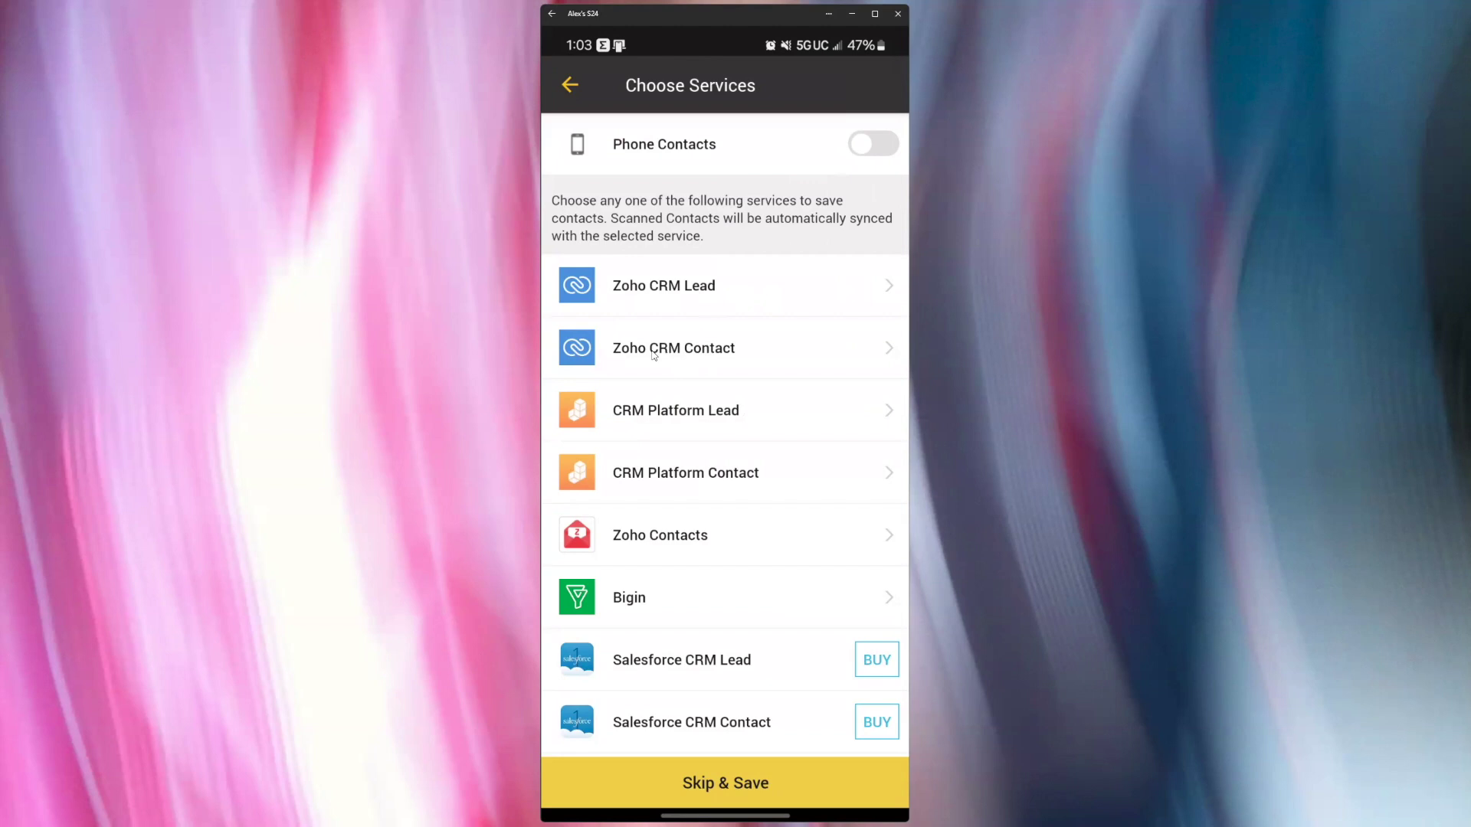
{"action": "left_click", "coordinate": [887, 286]}
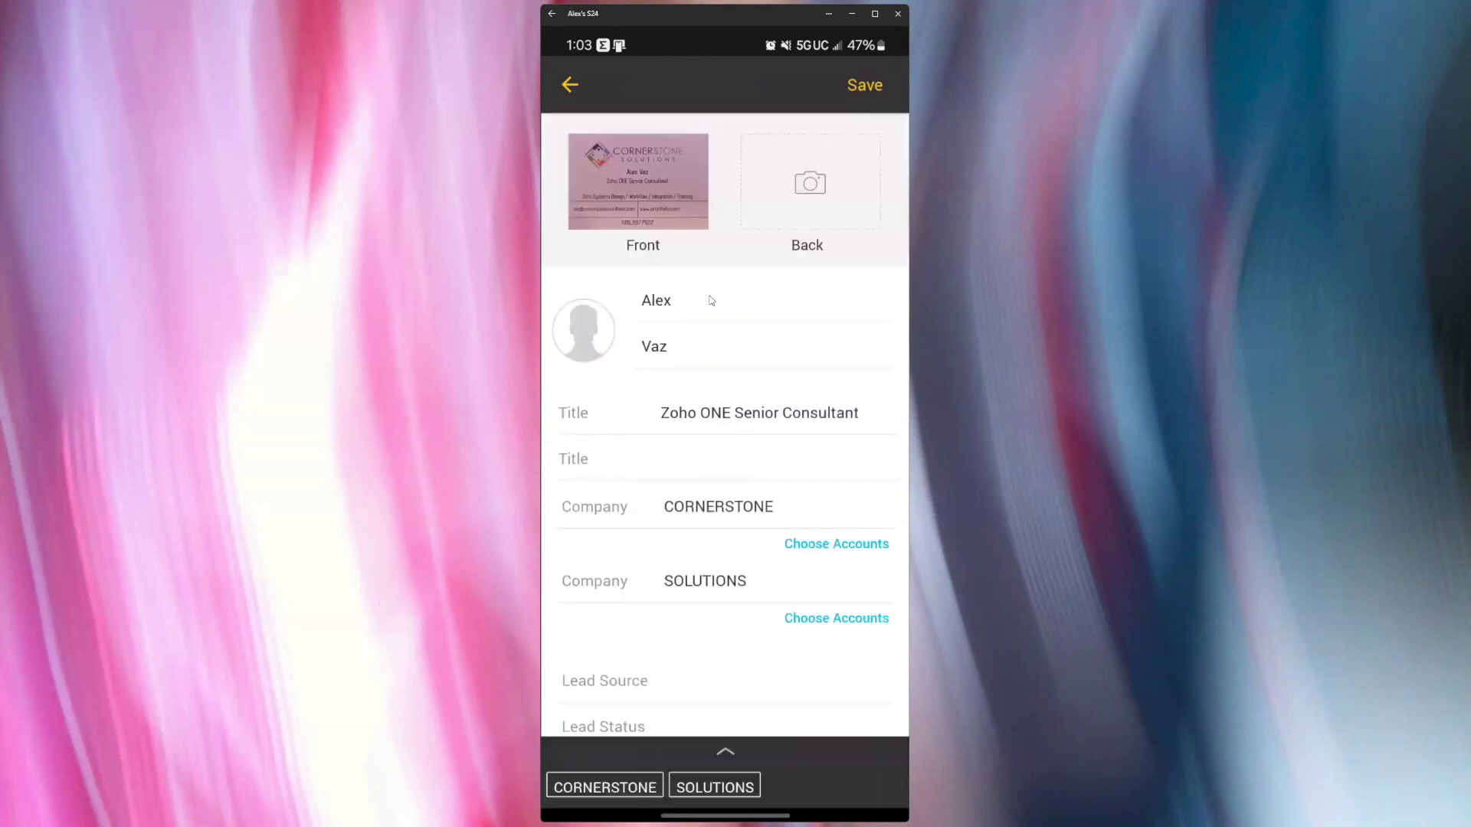
{"action": "left_click", "coordinate": [865, 85]}
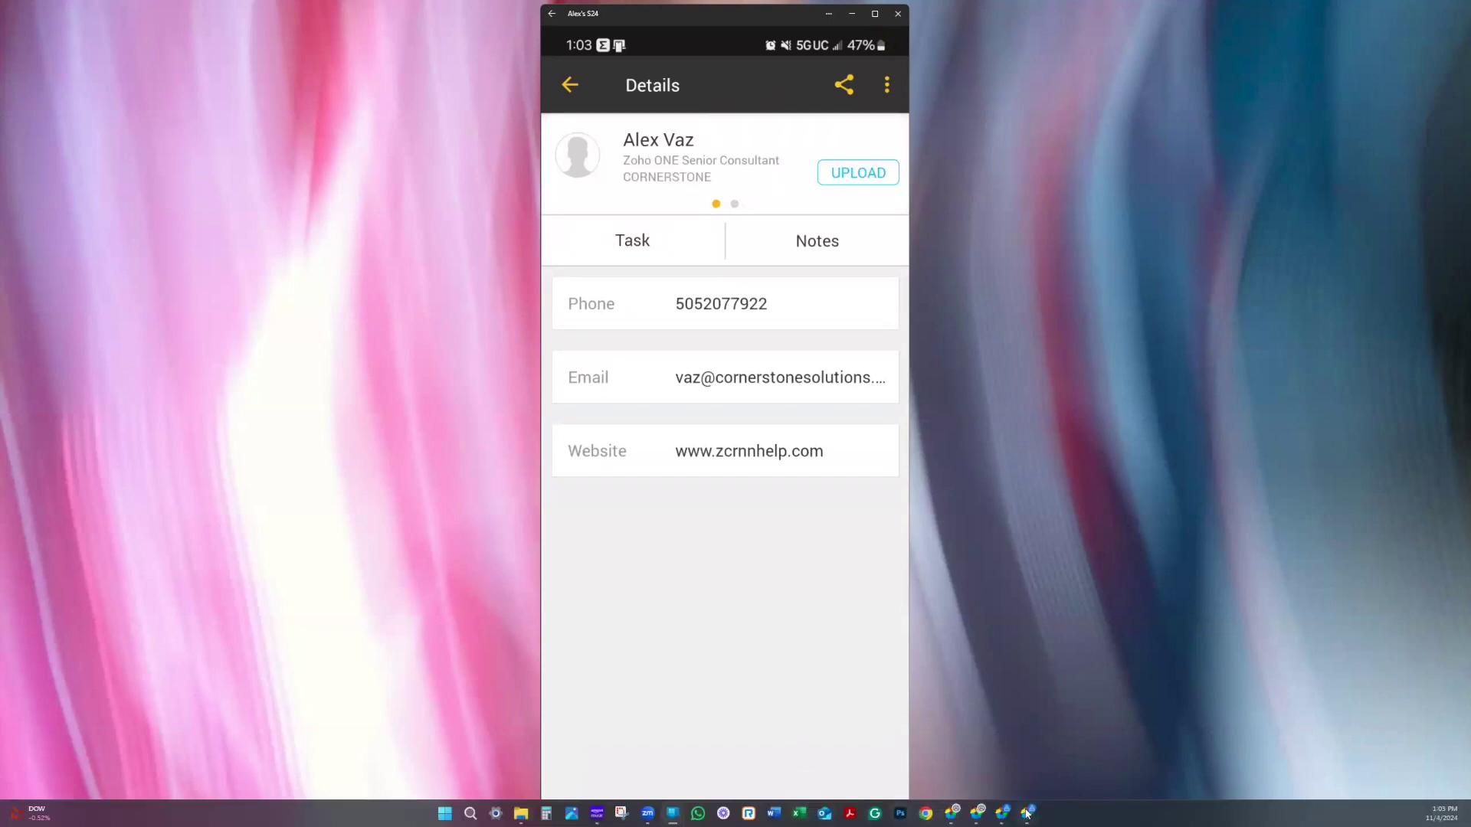
{"action": "mouse_move", "coordinate": [1027, 814]}
{"action": "left_click", "coordinate": [1026, 774]}
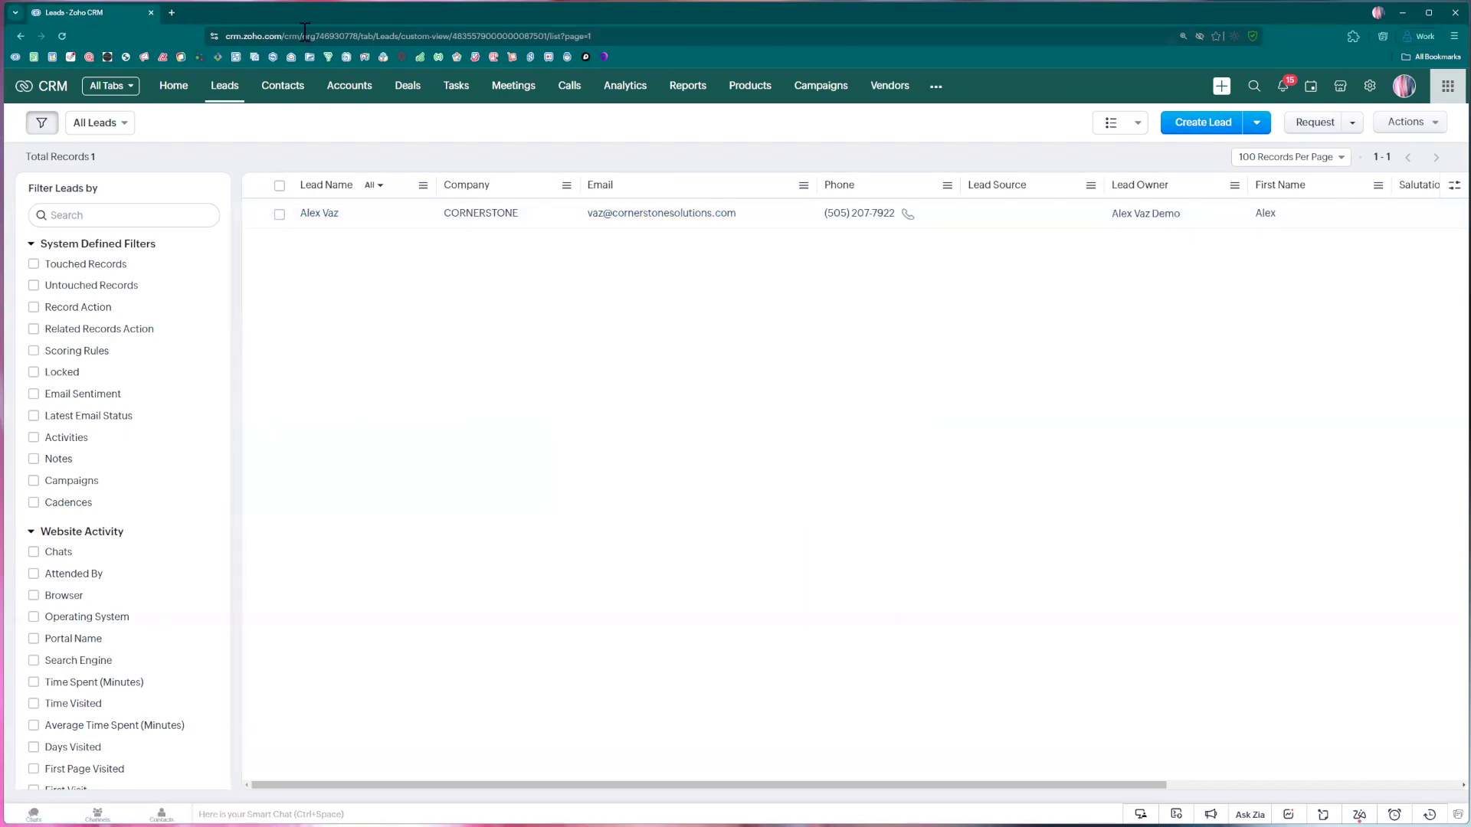
{"action": "left_click", "coordinate": [1401, 15]}
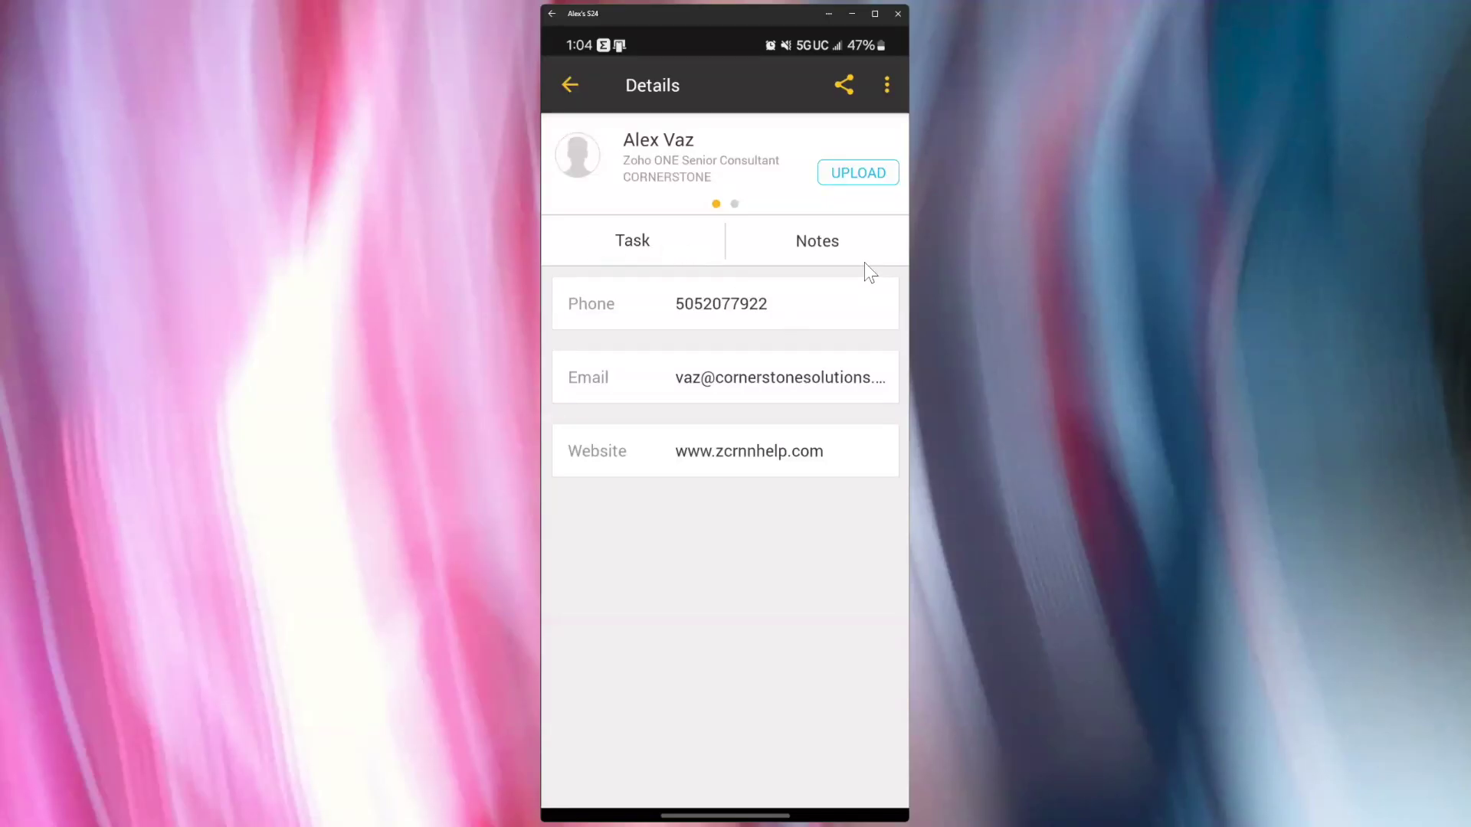
Step: Add the note 'Testing notes' to the saved card and return to its details page
{"action": "left_click", "coordinate": [822, 245]}
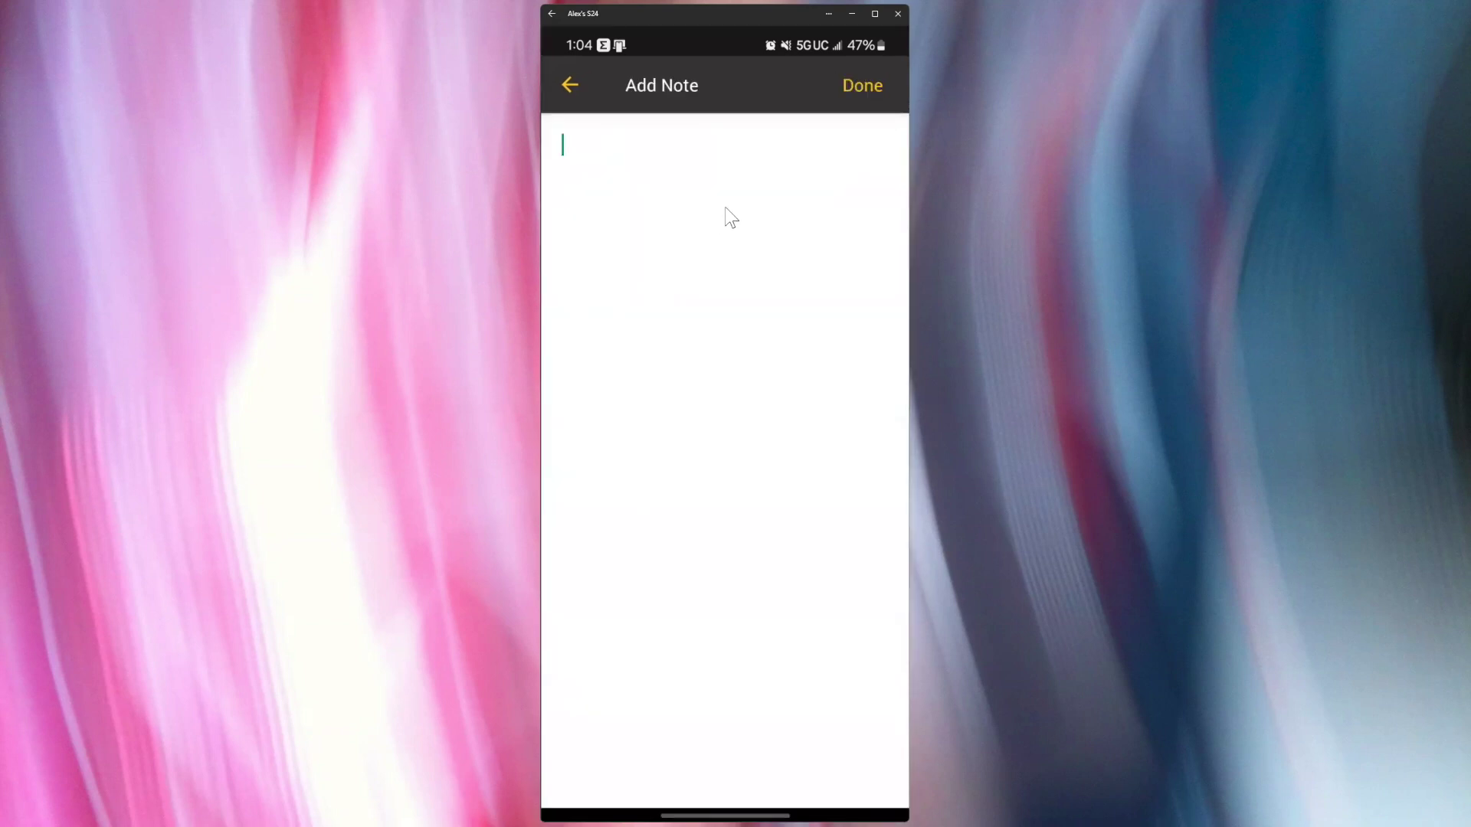
{"action": "type", "text": "T"}
{"action": "type", "text": "esting "}
{"action": "type", "text": "notes"}
{"action": "left_click", "coordinate": [852, 87]}
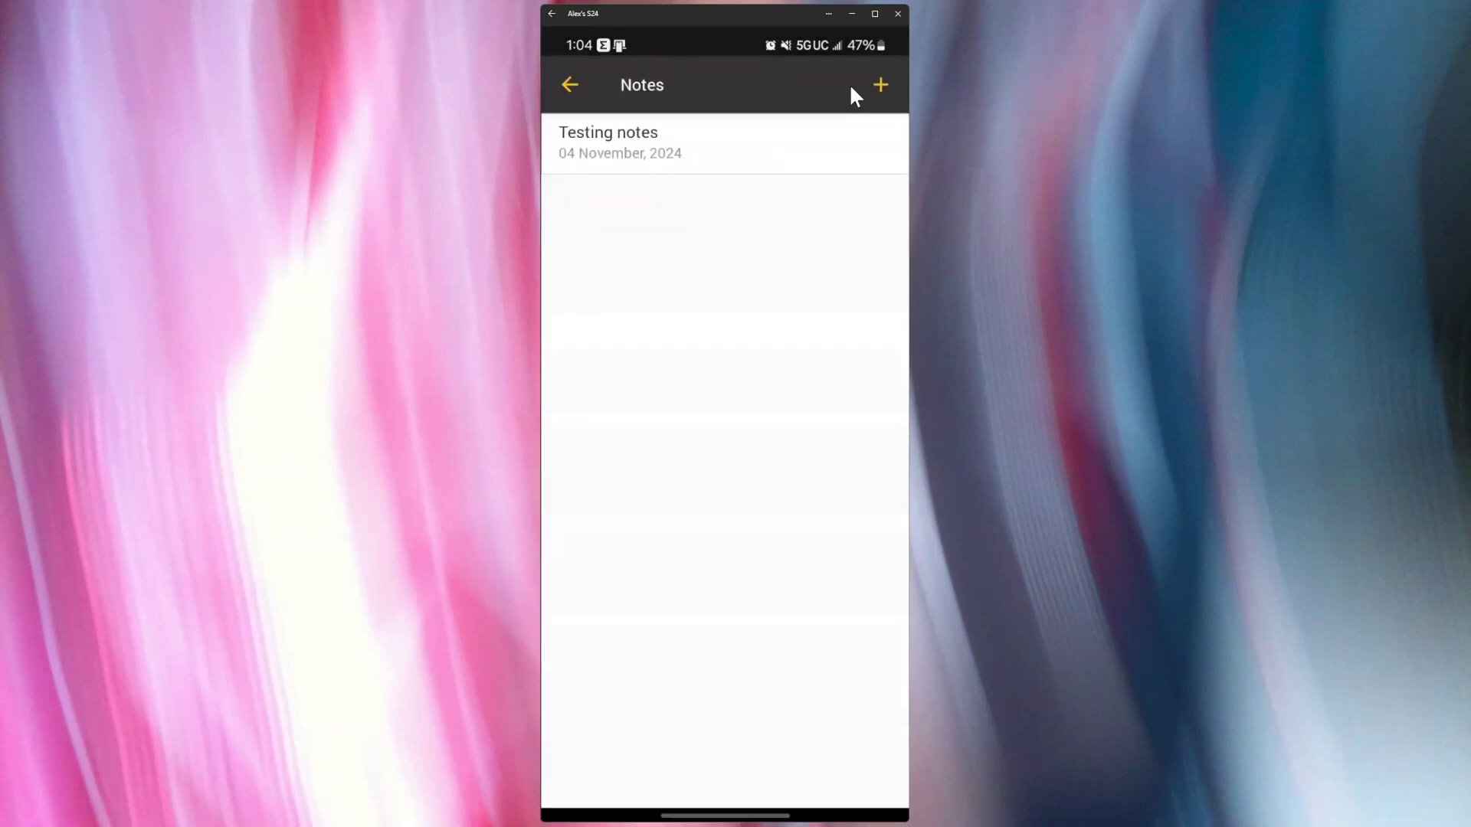
{"action": "left_click", "coordinate": [568, 81]}
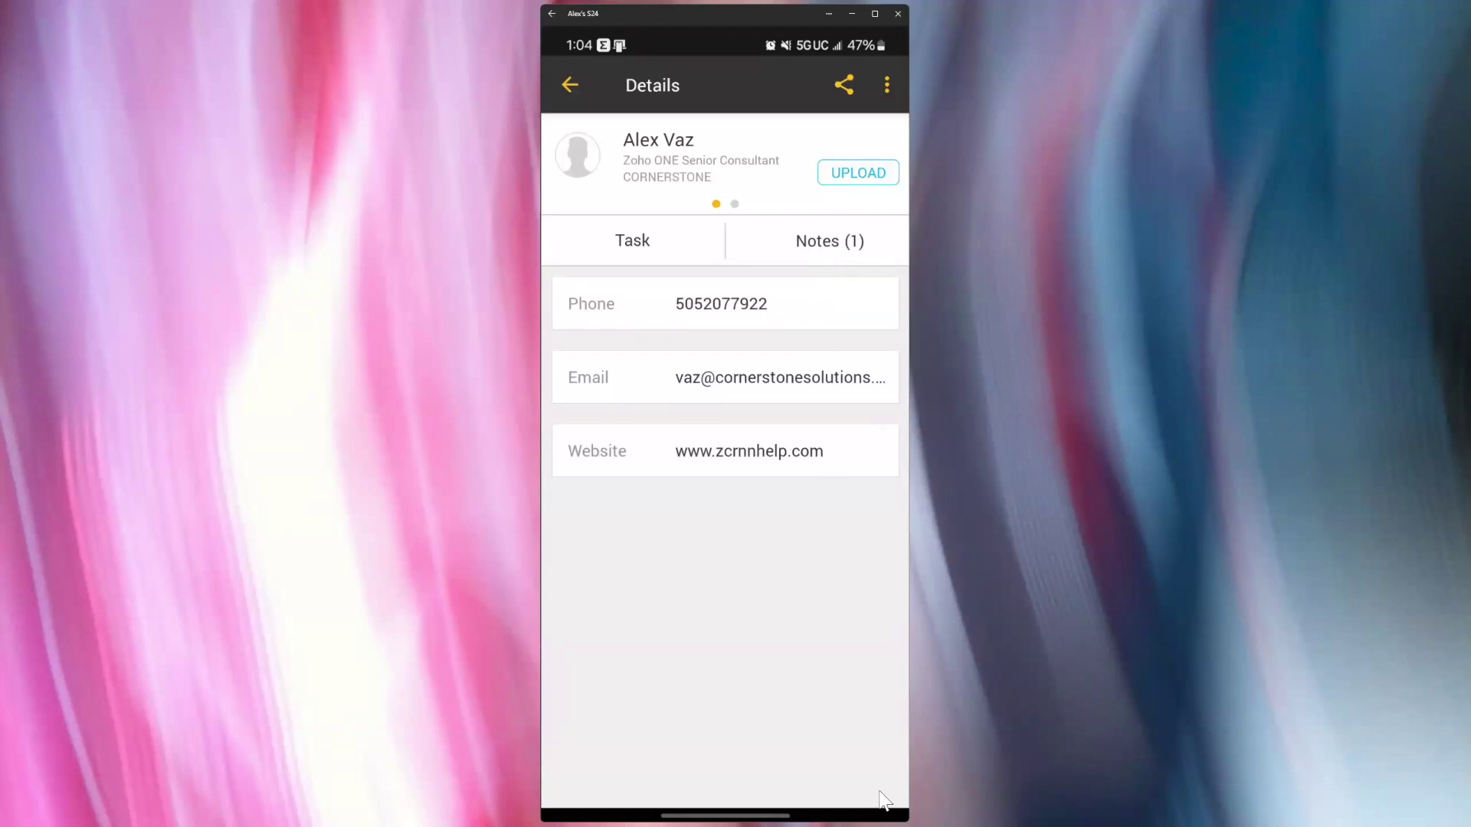
Step: In Zoho CRM web, open the CORNERSTONE lead and check its Notes and Lead Information
{"action": "left_click", "coordinate": [1030, 797]}
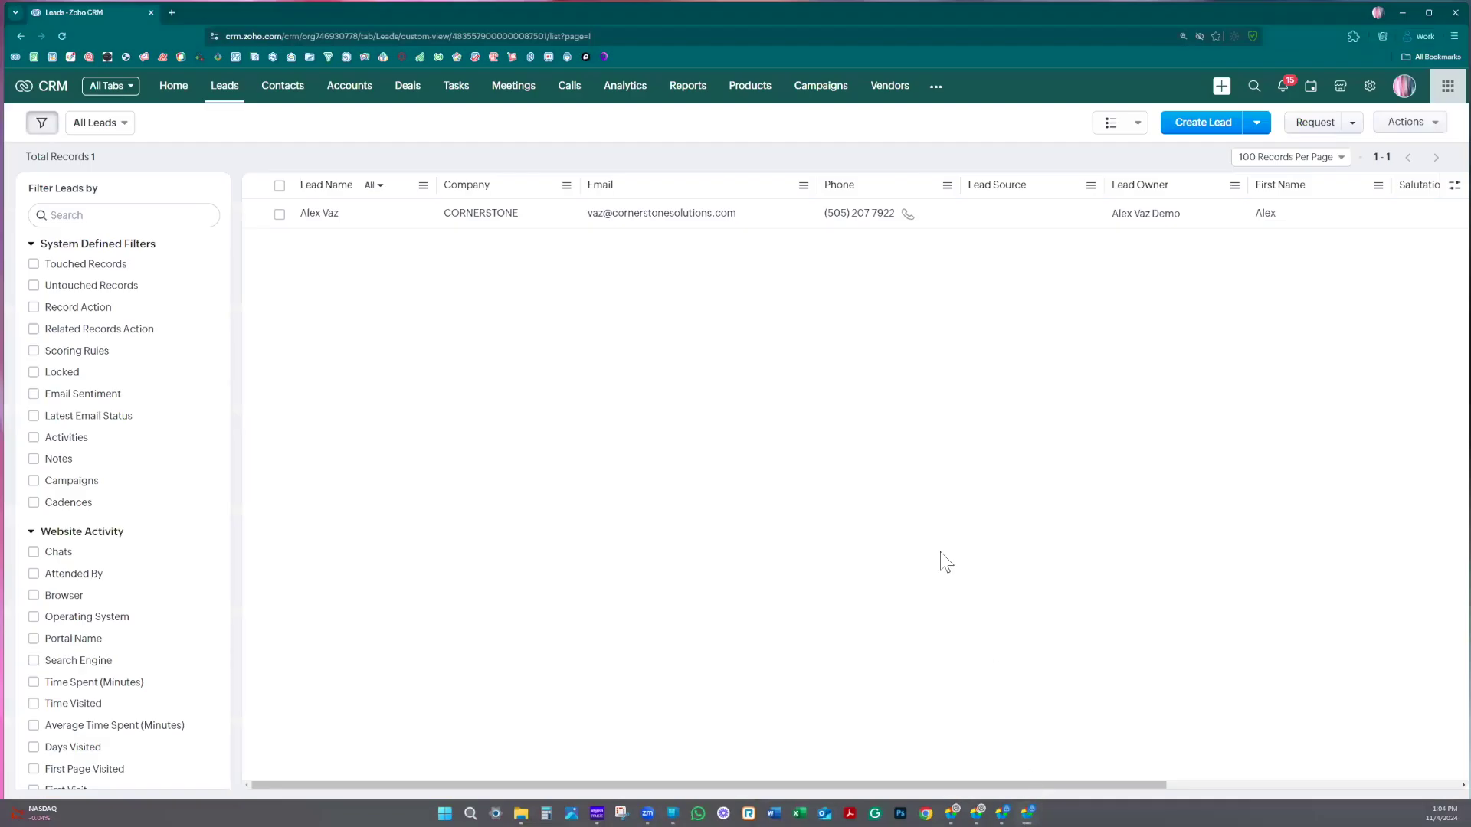
{"action": "mouse_move", "coordinate": [427, 214]}
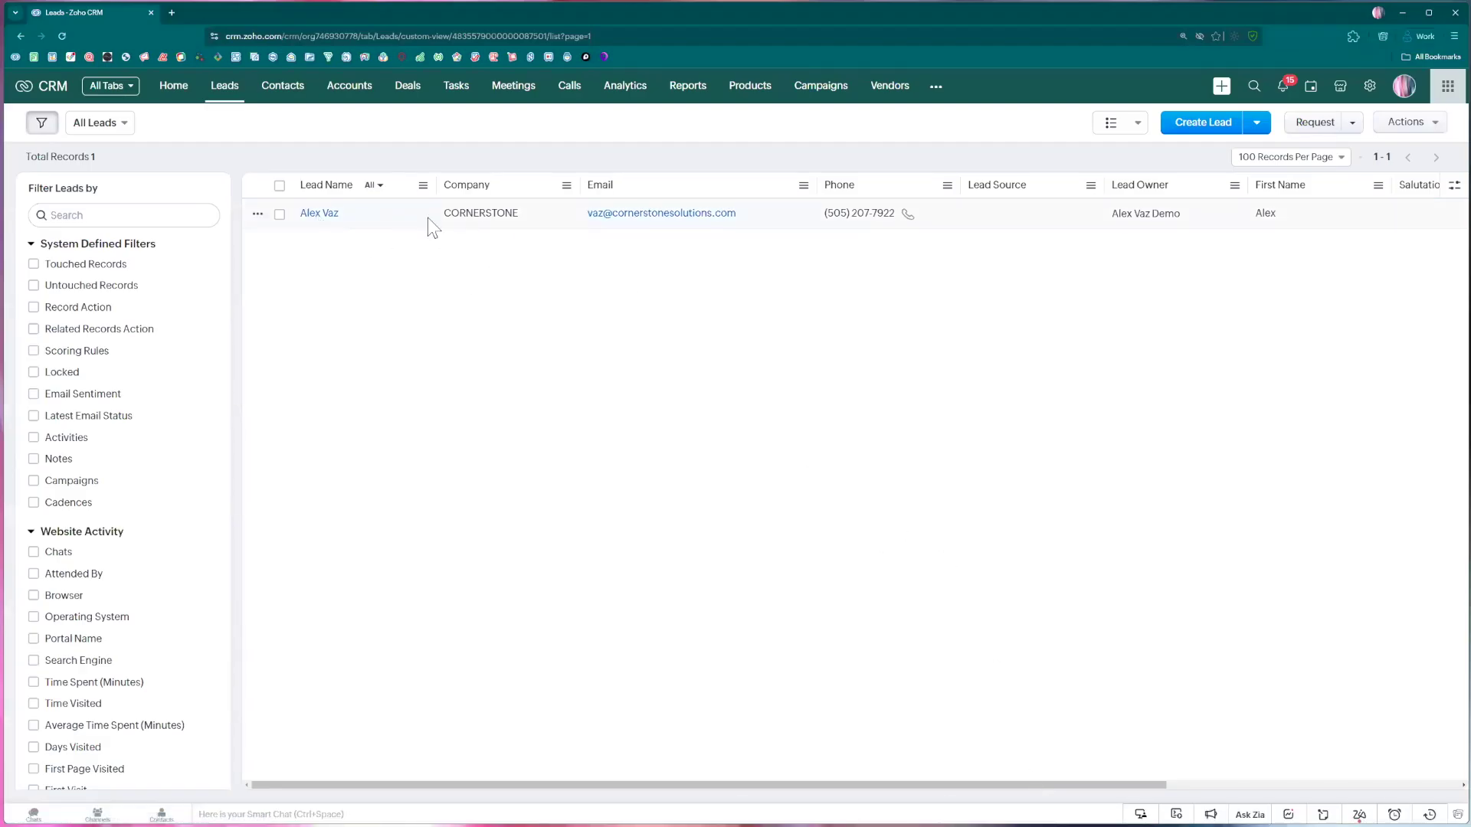
{"action": "left_click", "coordinate": [318, 219]}
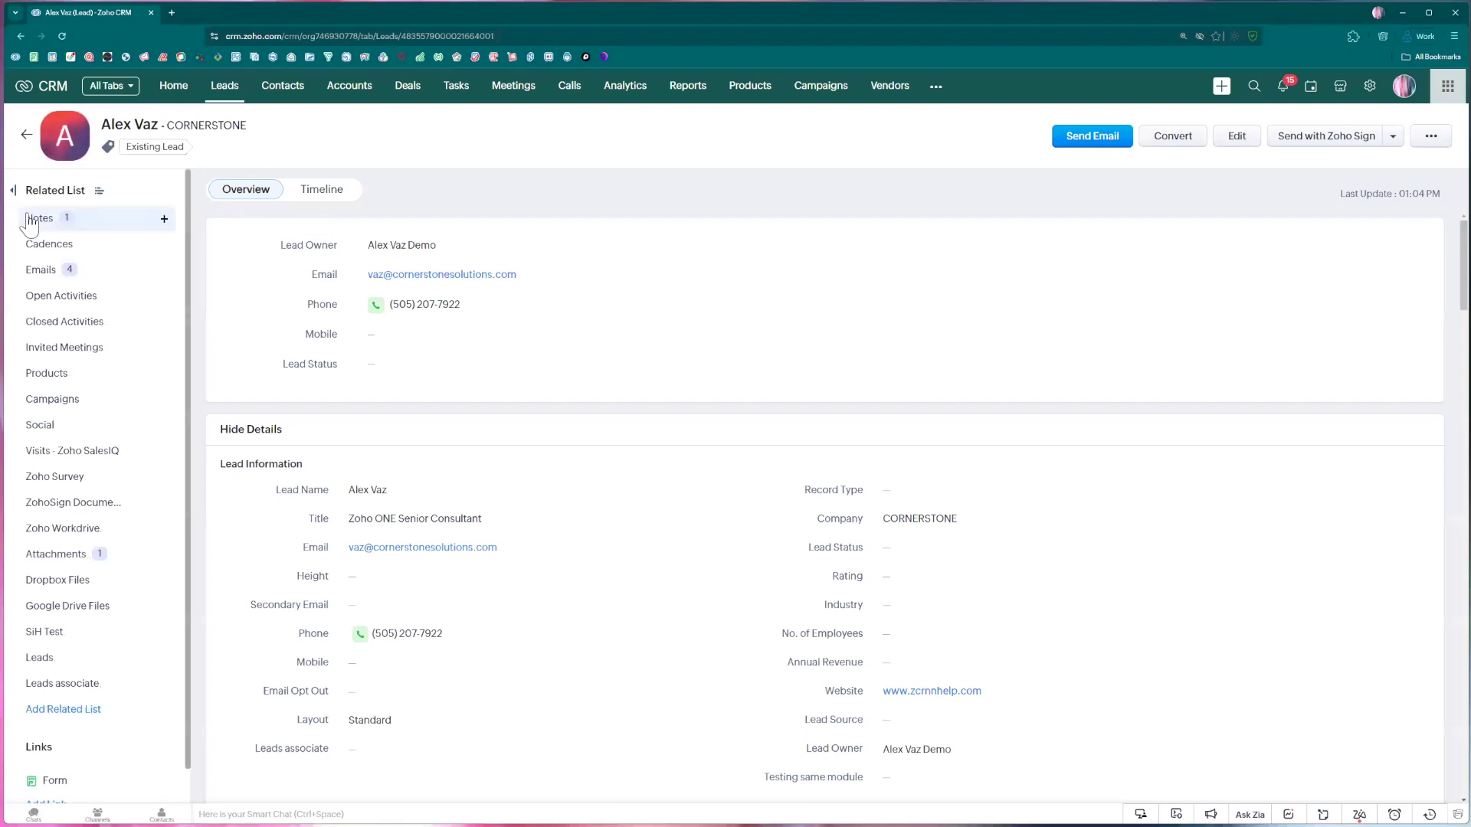
{"action": "left_click", "coordinate": [39, 220]}
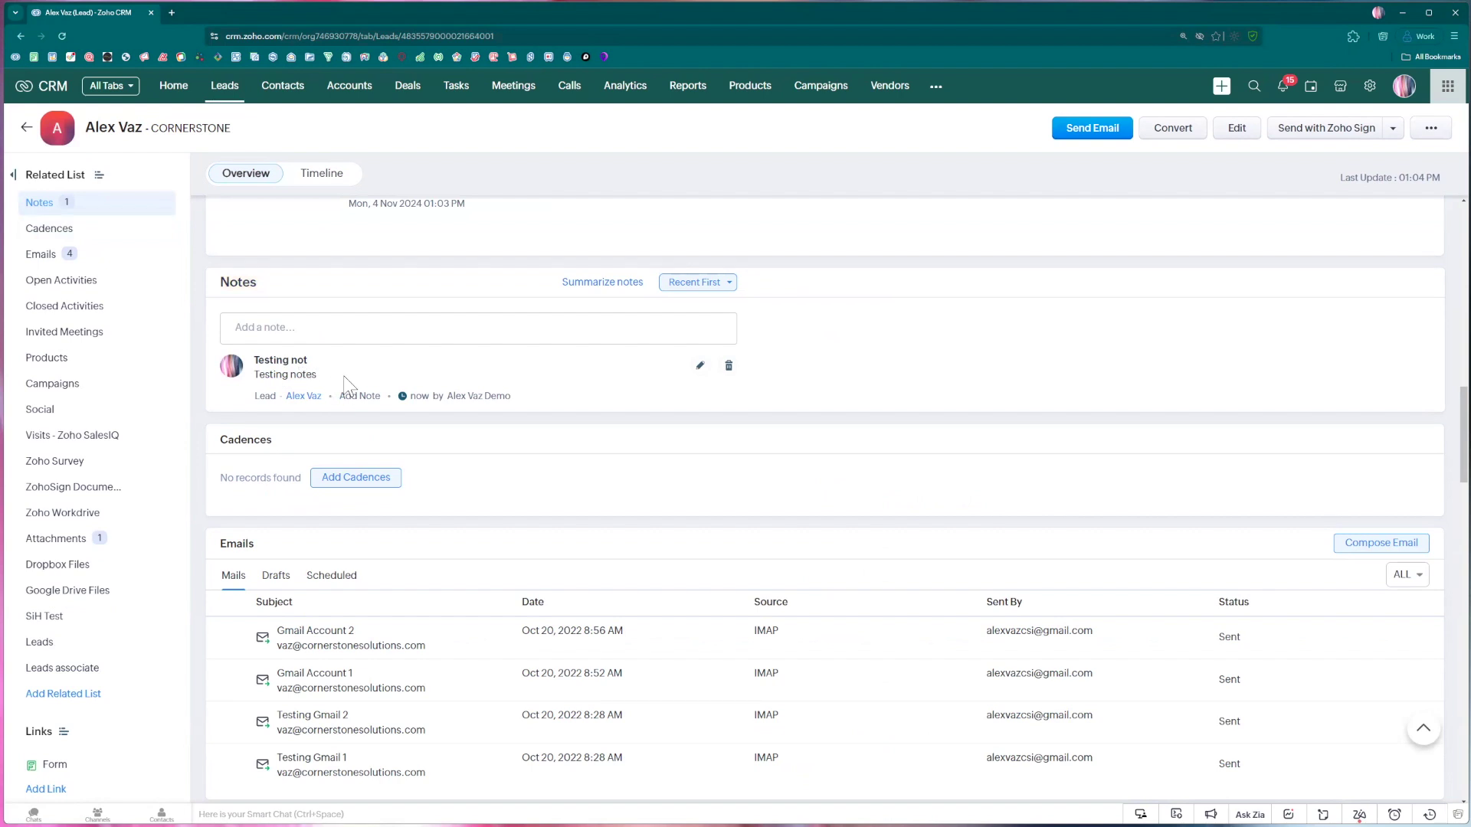
{"action": "scroll", "coordinate": [344, 375], "scroll_direction": "up", "scroll_amount": 4}
{"action": "scroll", "coordinate": [343, 375], "scroll_direction": "up", "scroll_amount": 4}
{"action": "scroll", "coordinate": [343, 376], "scroll_direction": "up", "scroll_amount": 5}
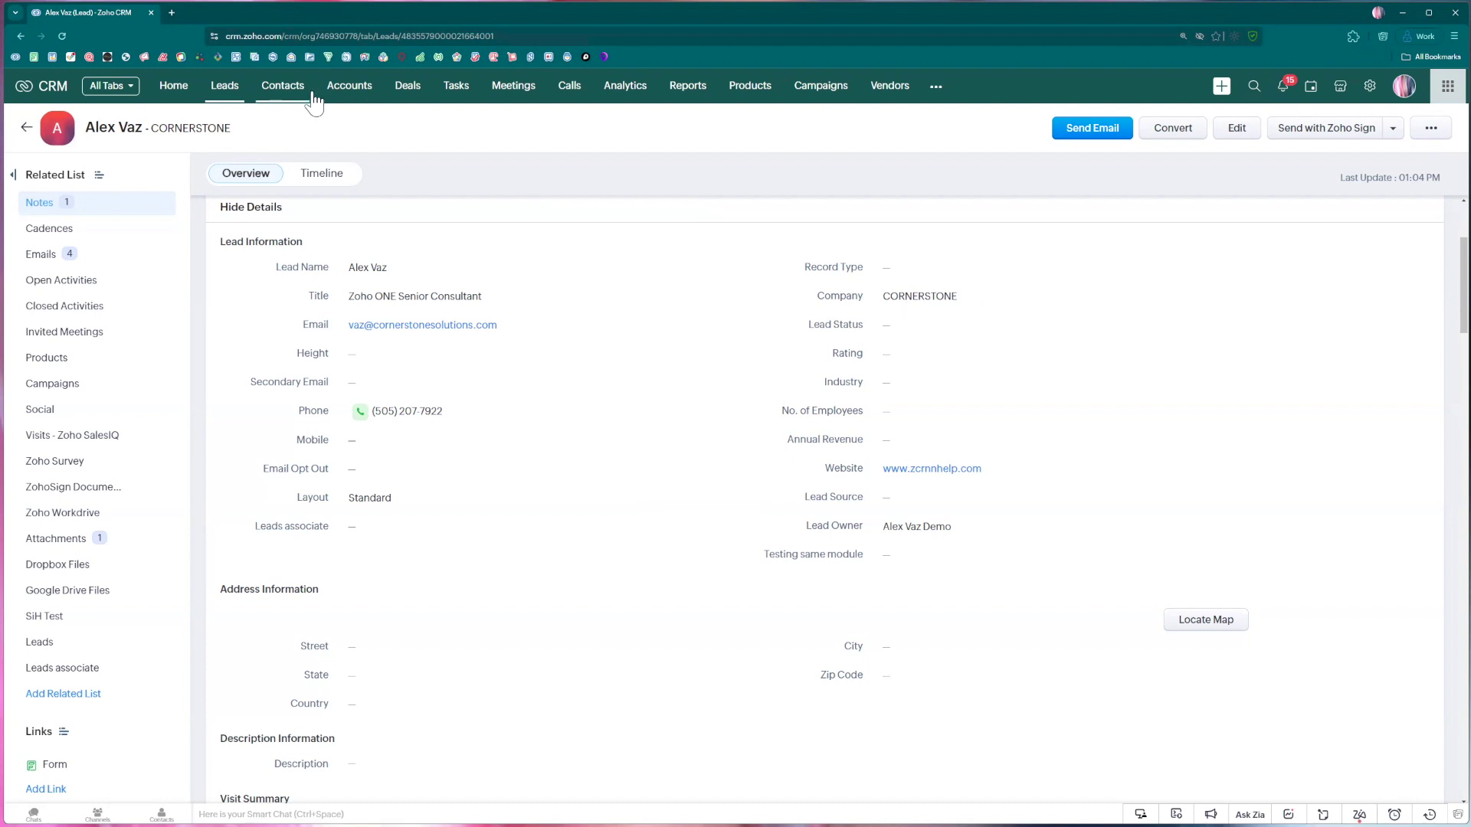
{"action": "left_click", "coordinate": [1401, 15]}
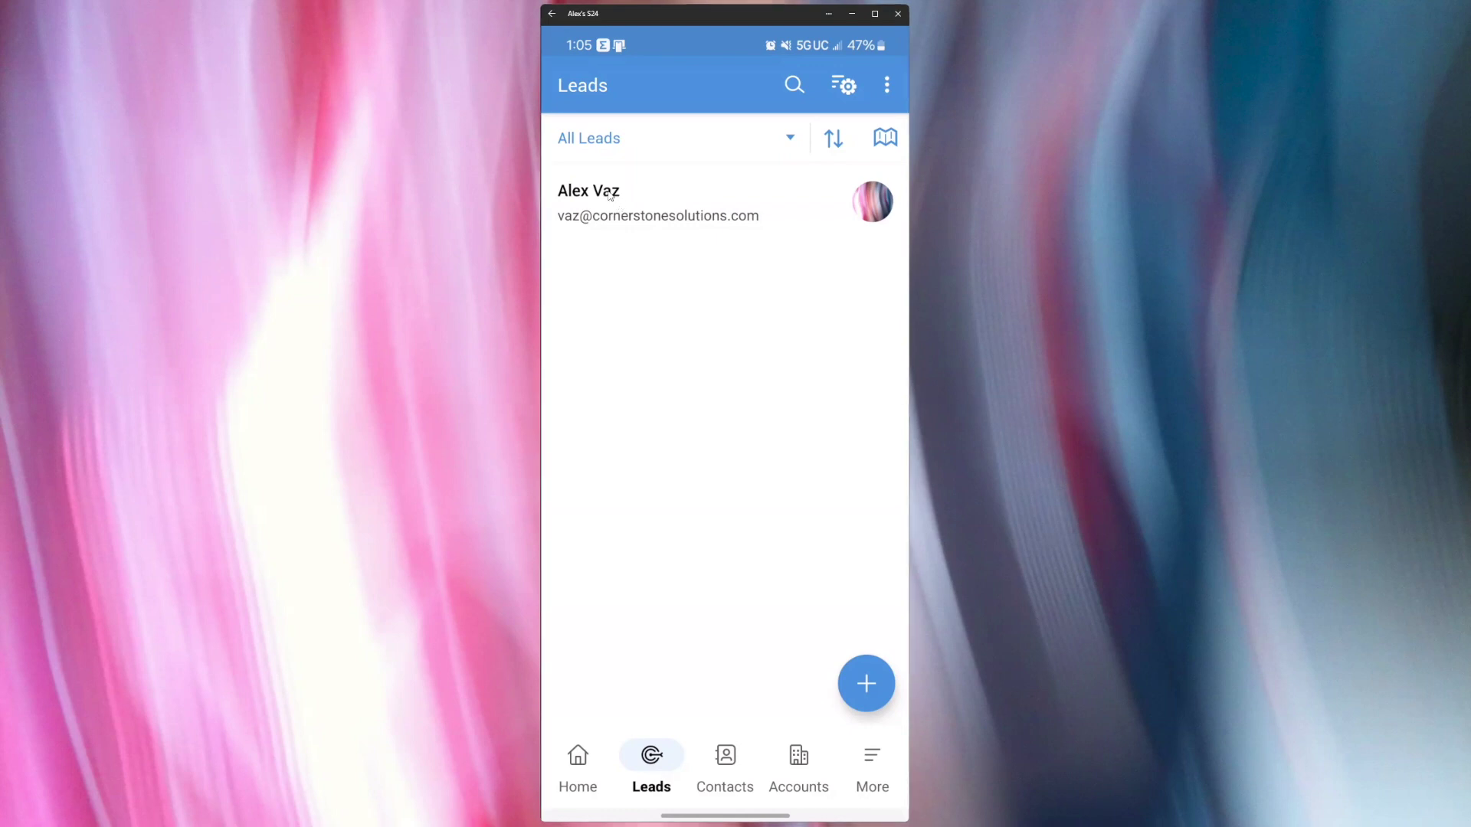
Step: Open the CORNERSTONE lead from the All Leads list in Zoho CRM mobile
{"action": "left_click", "coordinate": [613, 196]}
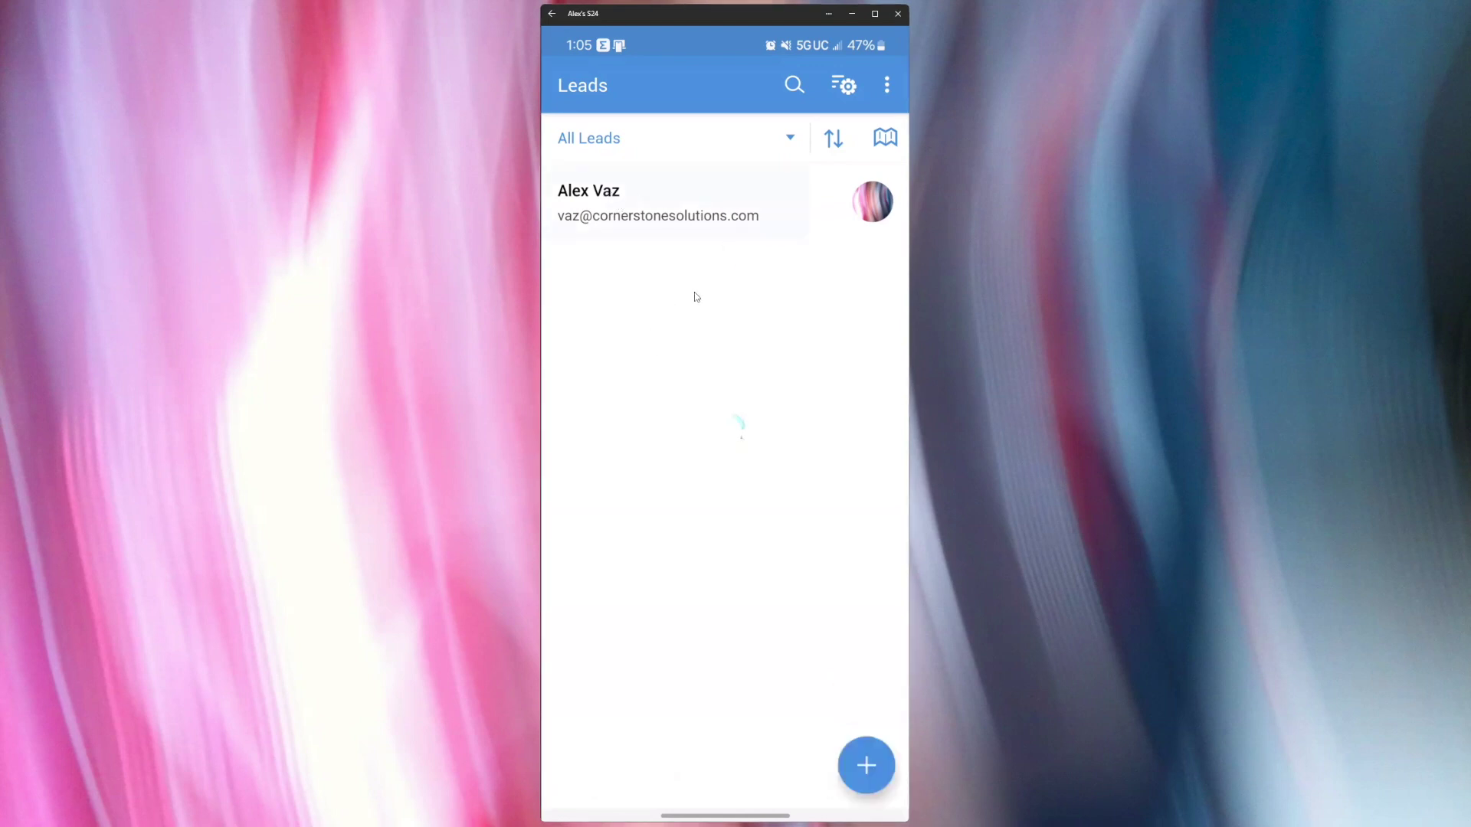